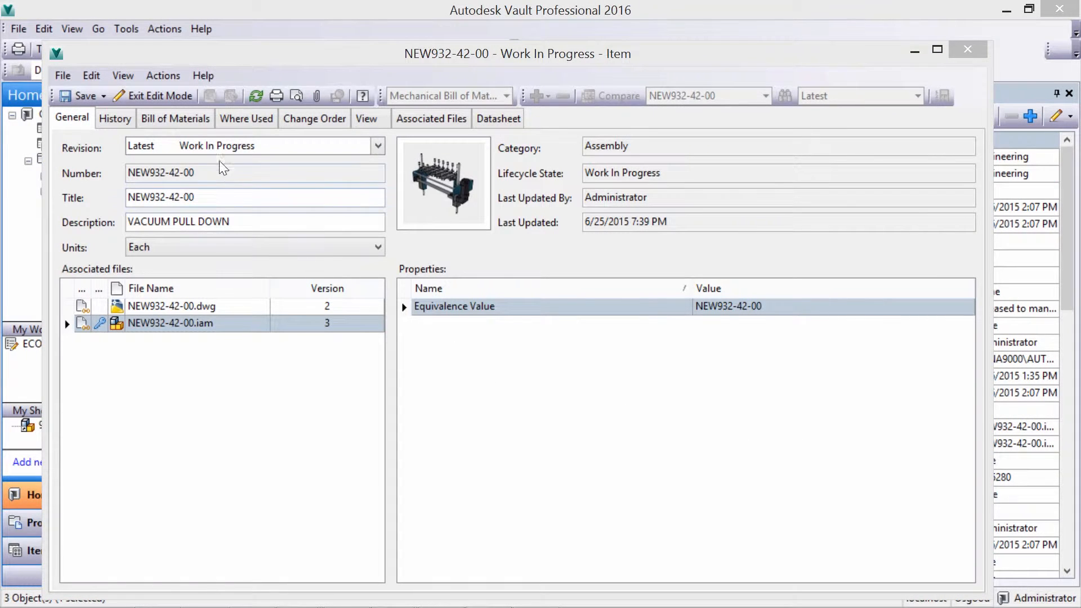
- Turn on the whole branch of NEW932-42-00 in its bill of materials
{"action": "left_click", "coordinate": [171, 119]}
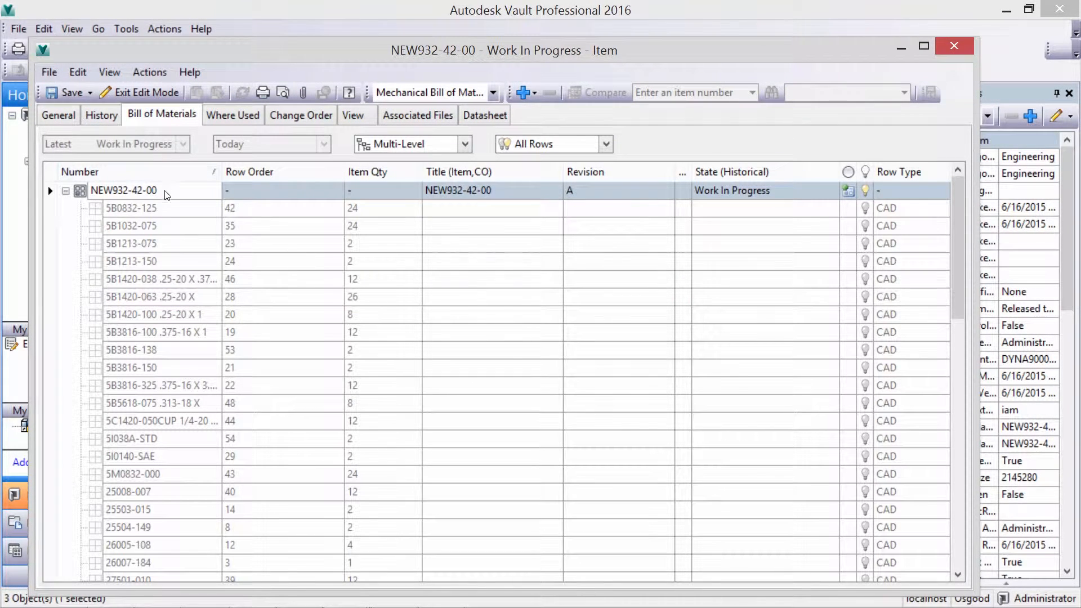
{"action": "right_click", "coordinate": [168, 196]}
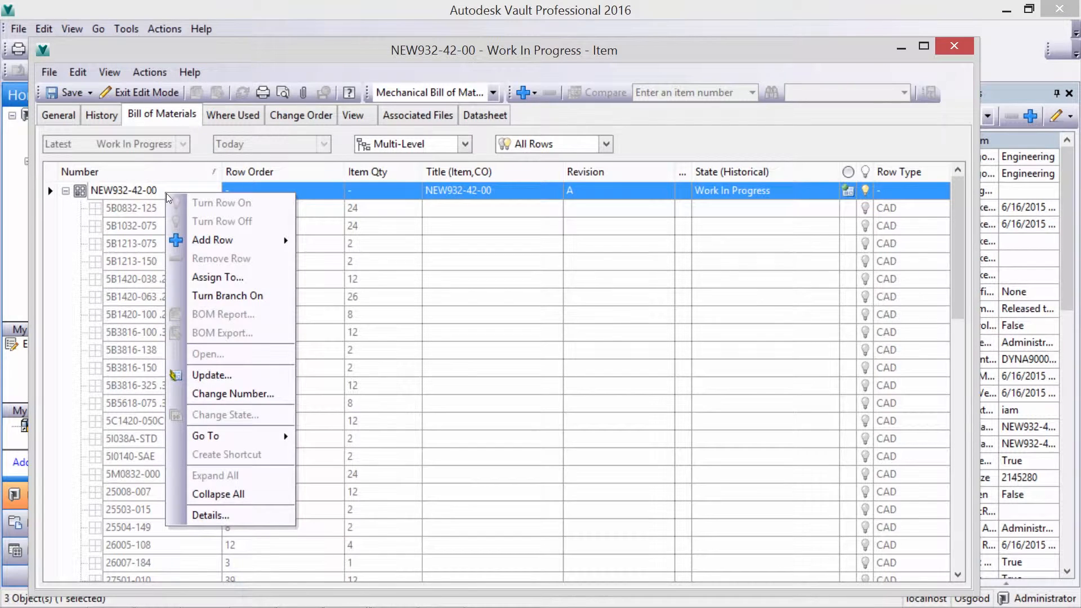
{"action": "left_click", "coordinate": [231, 295]}
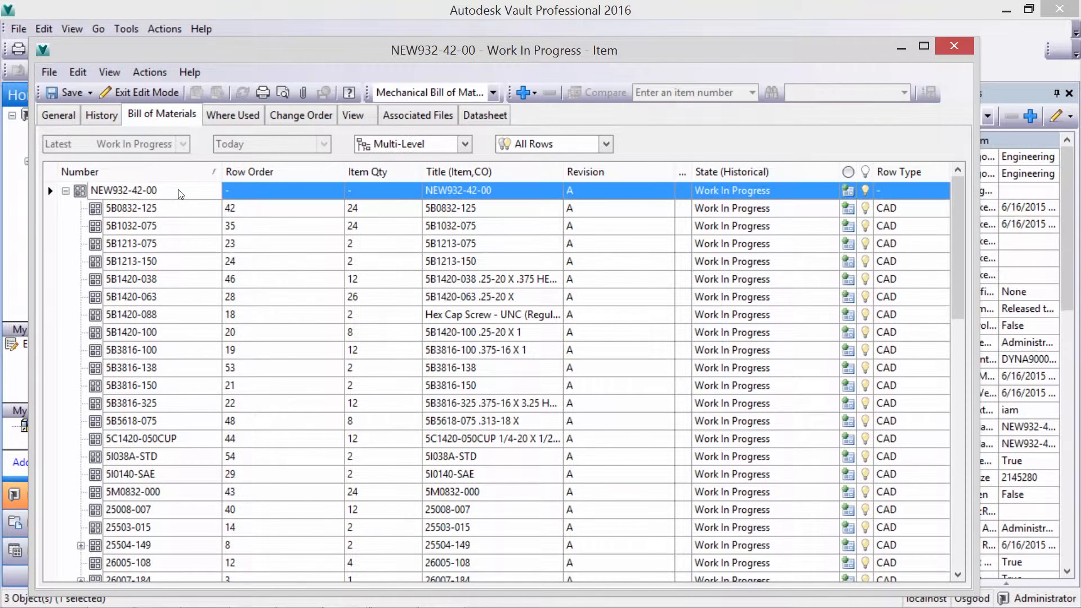
- Add a row to NEW932-42-00 from an existing item by searching for "kit" and choosing Service Kit 100001
{"action": "right_click", "coordinate": [180, 194]}
{"action": "mouse_move", "coordinate": [207, 235]}
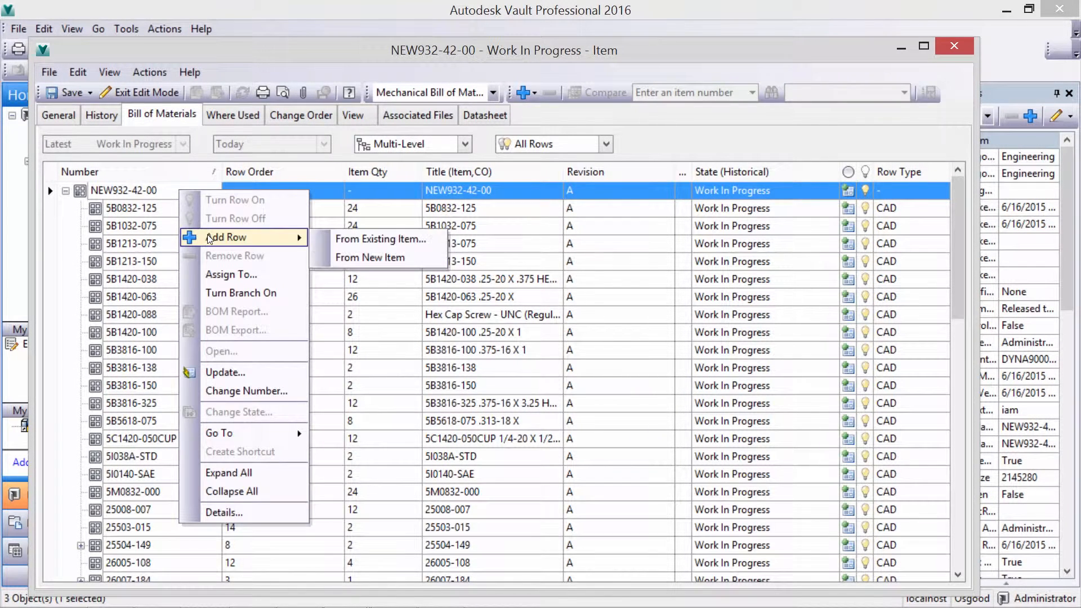
{"action": "left_click", "coordinate": [354, 242]}
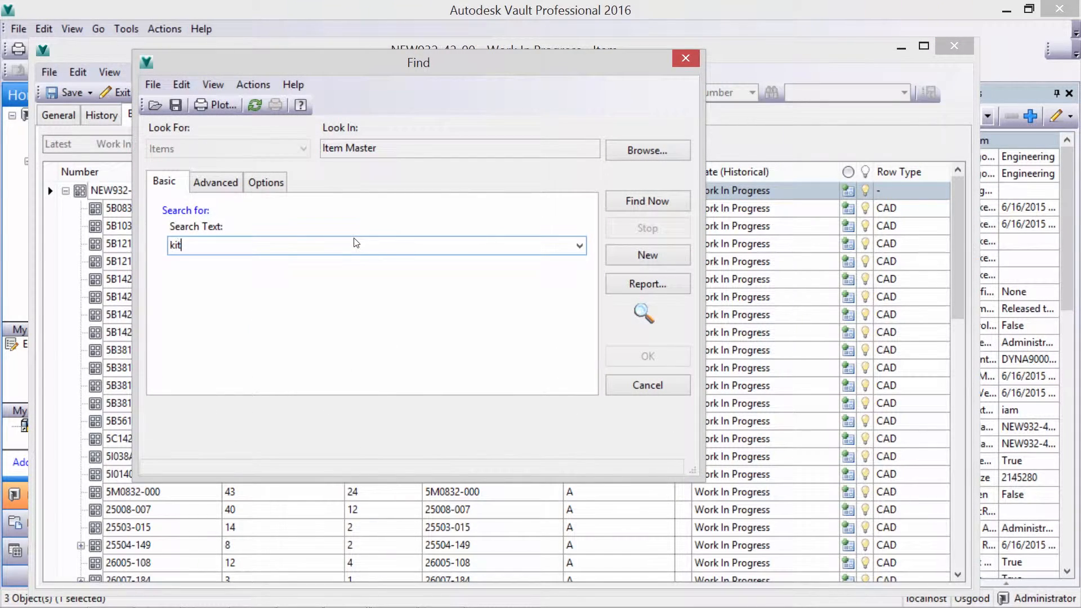
{"action": "key", "text": "Return"}
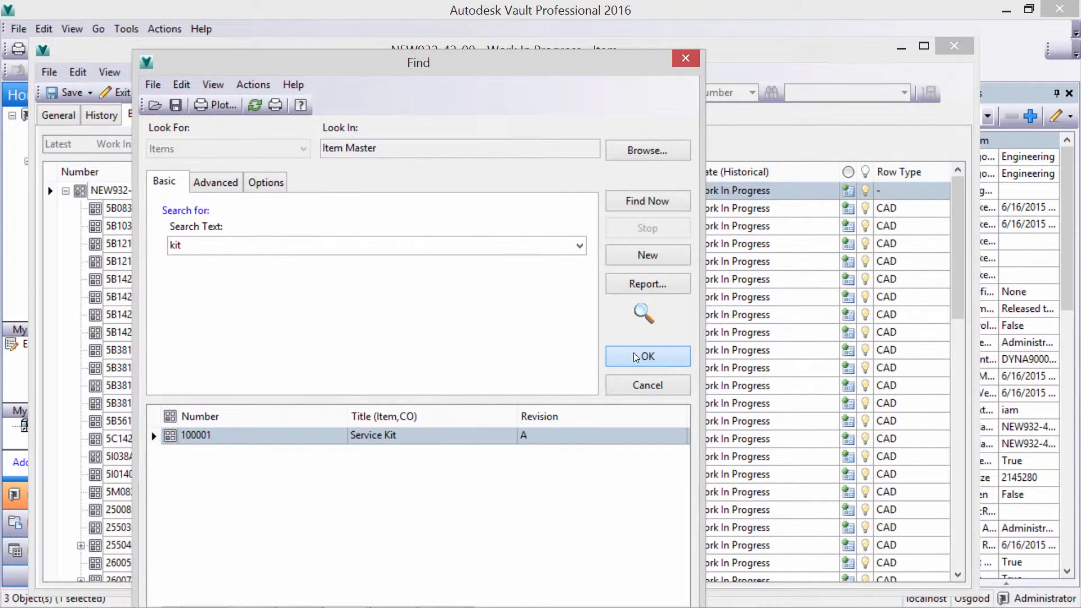
{"action": "left_click", "coordinate": [648, 356]}
{"action": "left_click", "coordinate": [81, 316]}
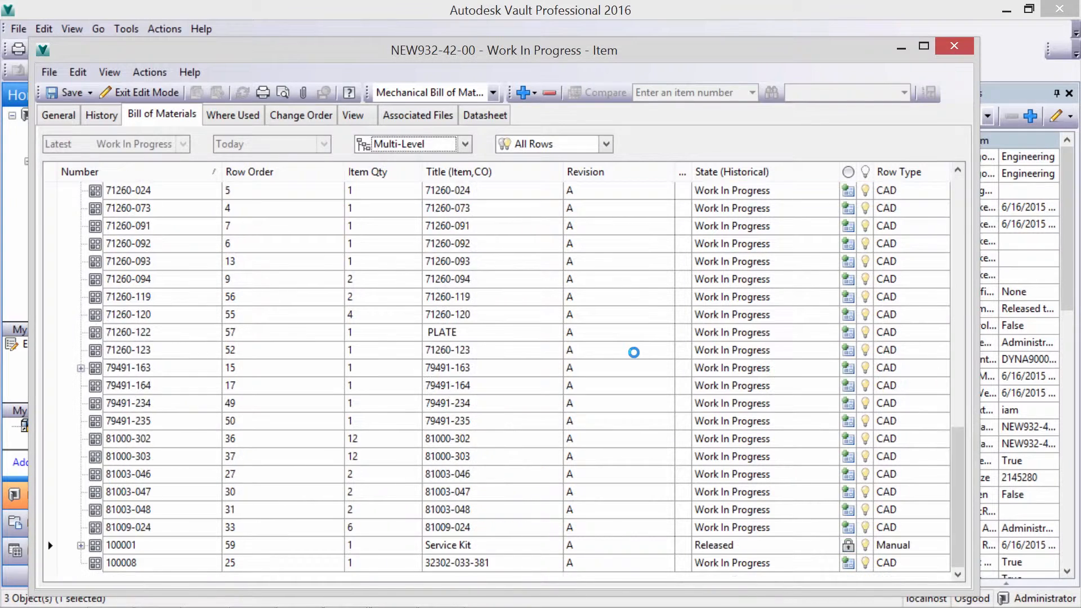
- Sort the rows by descending number and renumber items 5B5618-075 through 5B0832-125 with the Sequential scheme
{"action": "left_click", "coordinate": [174, 172]}
{"action": "scroll", "coordinate": [178, 449], "scroll_direction": "down", "scroll_amount": 8}
{"action": "scroll", "coordinate": [178, 449], "scroll_direction": "down", "scroll_amount": 4}
{"action": "left_click", "coordinate": [146, 351]}
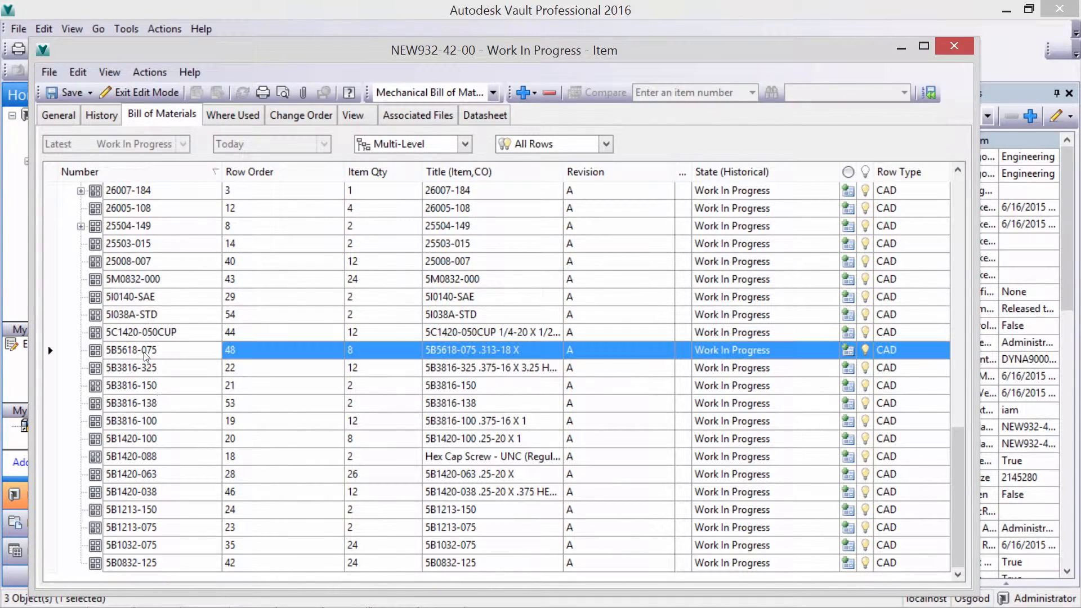
{"action": "left_click", "coordinate": [147, 563], "text": "shift"}
{"action": "right_click", "coordinate": [148, 564]}
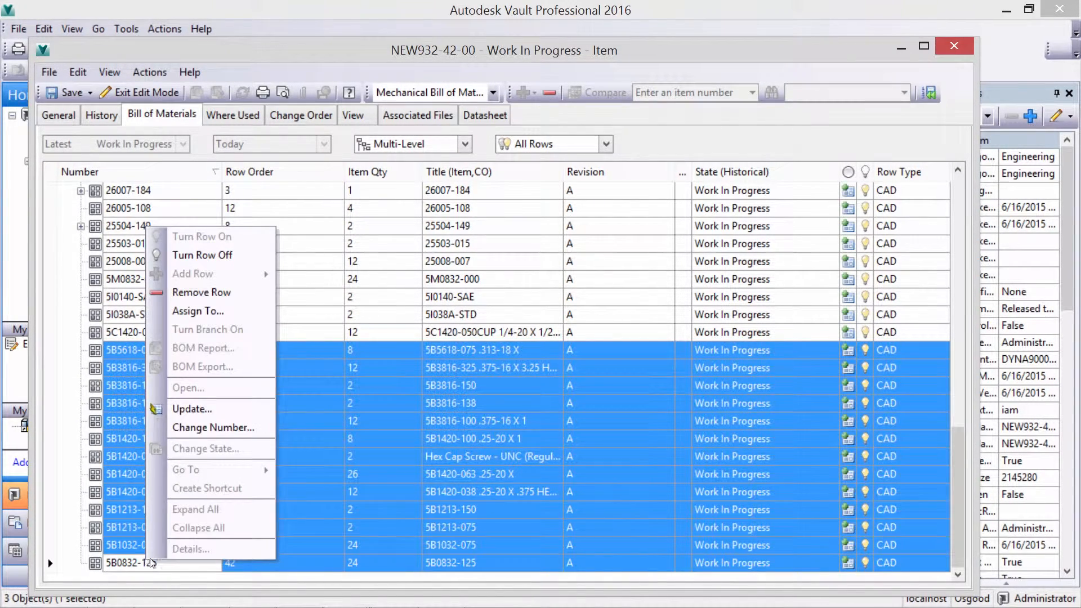
{"action": "left_click", "coordinate": [198, 436]}
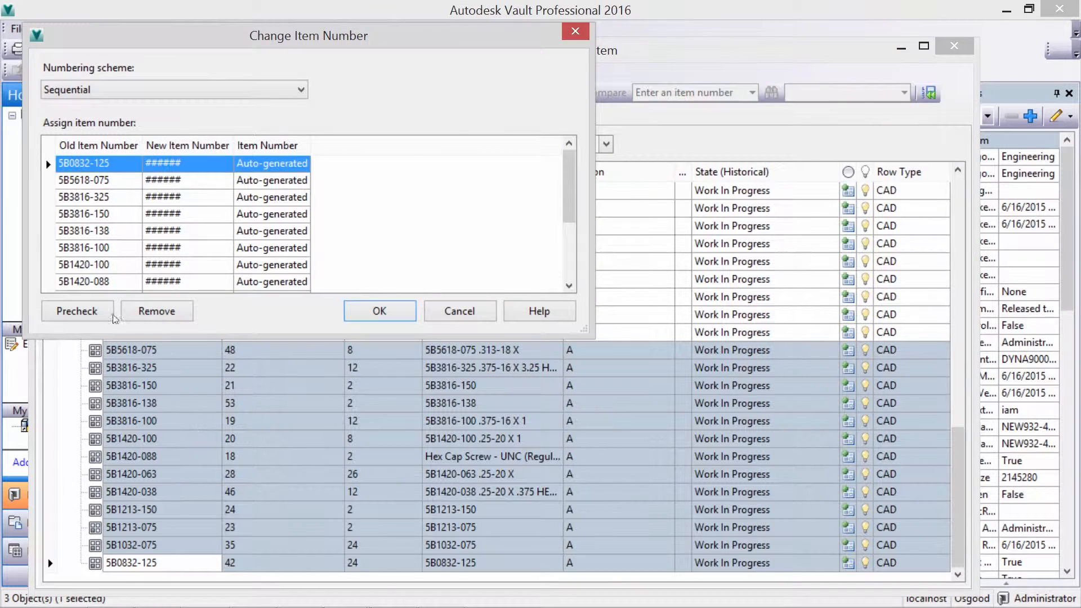
{"action": "left_click", "coordinate": [193, 89]}
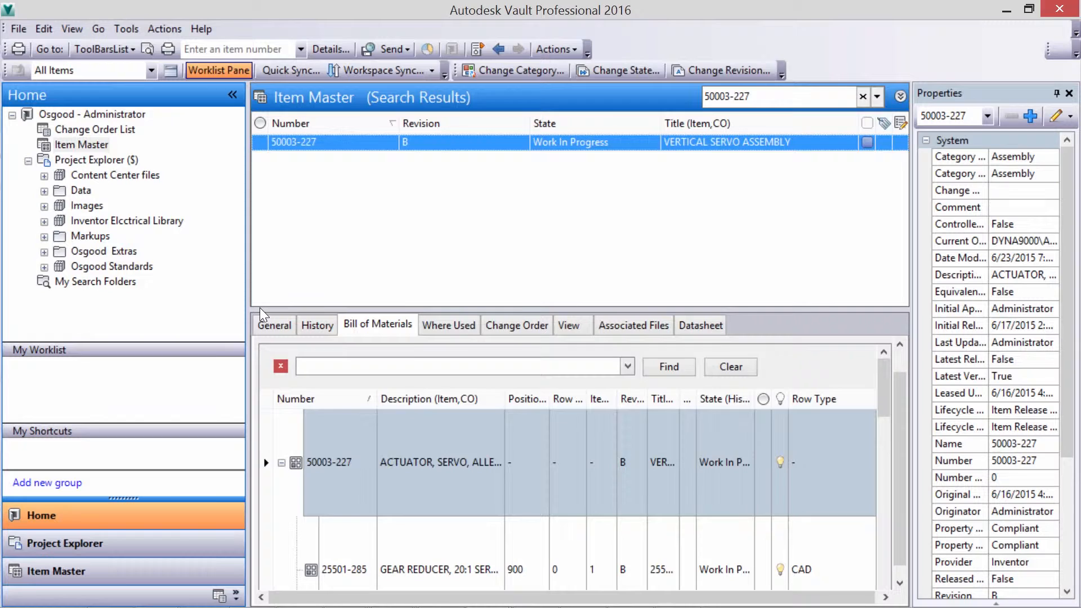
- Change the number of item 50003-227 using the Sequential scheme, prechecking the new number before accepting it
{"action": "key", "text": "Menu"}
{"action": "key", "text": "Up"}
{"action": "key", "text": "Up"}
{"action": "key", "text": "Up"}
{"action": "key", "text": "Up"}
{"action": "key", "text": "Up"}
{"action": "key", "text": "Up"}
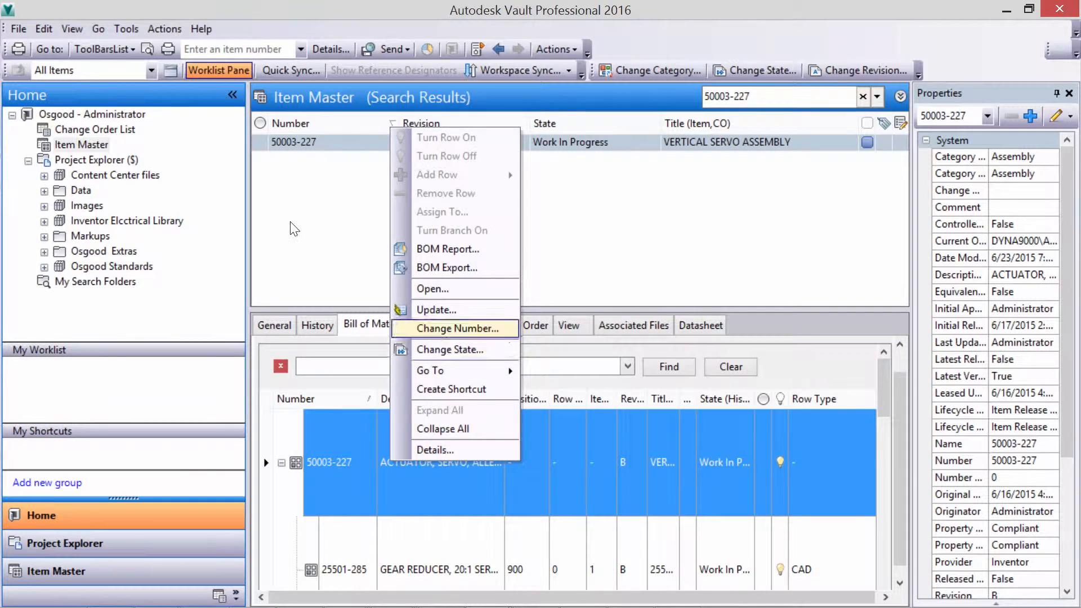
{"action": "key", "text": "Return"}
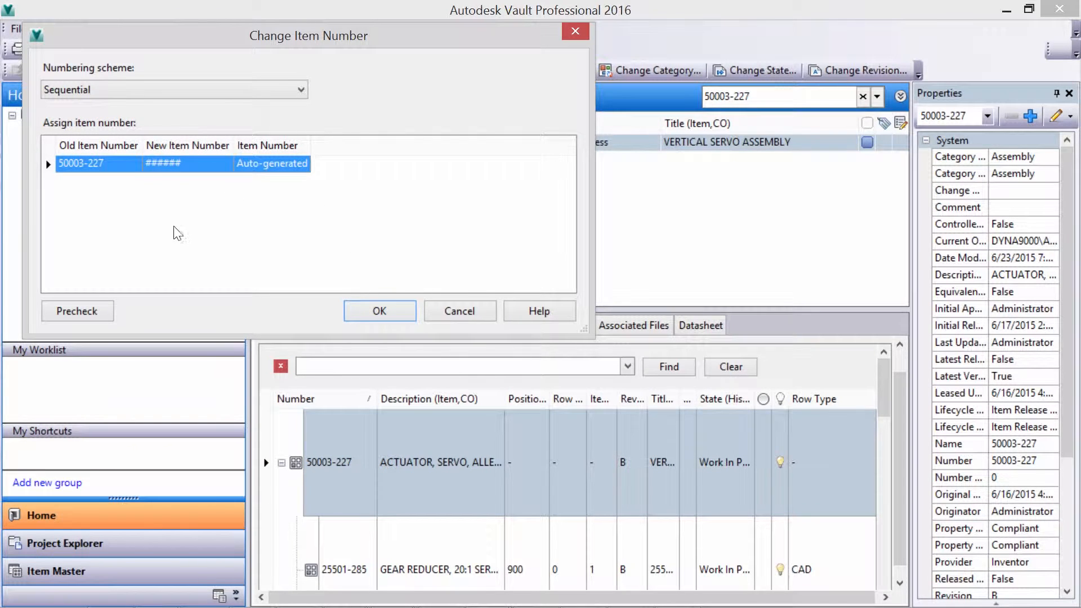
{"action": "left_click", "coordinate": [78, 310]}
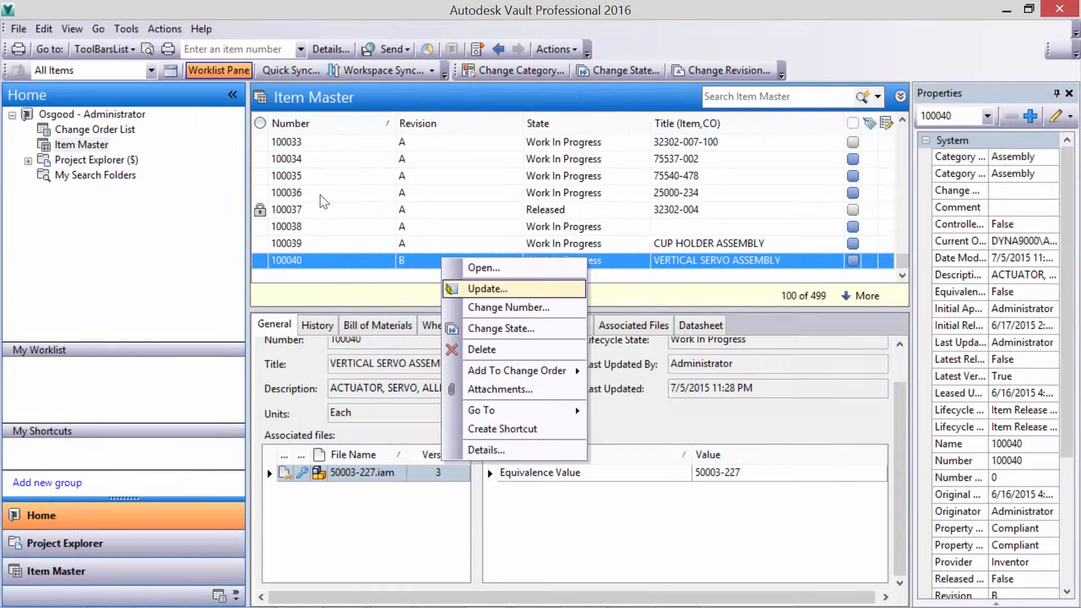
{"action": "key", "text": "Return"}
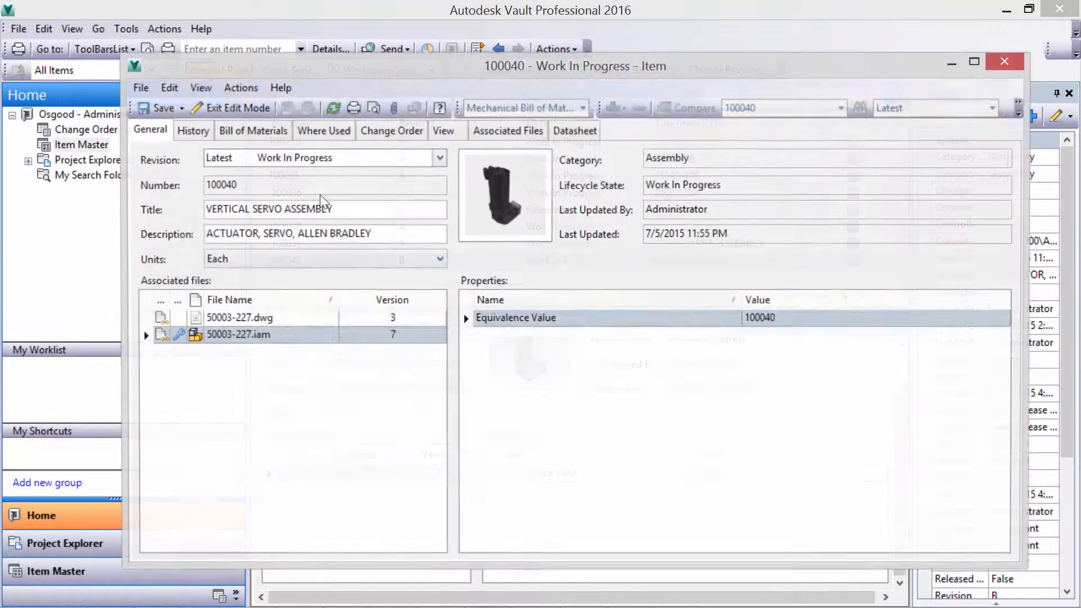
- Synchronize the properties of associated file 50003-227.iam with the comment "UPDATE TO FILE NAME."
{"action": "right_click", "coordinate": [355, 318]}
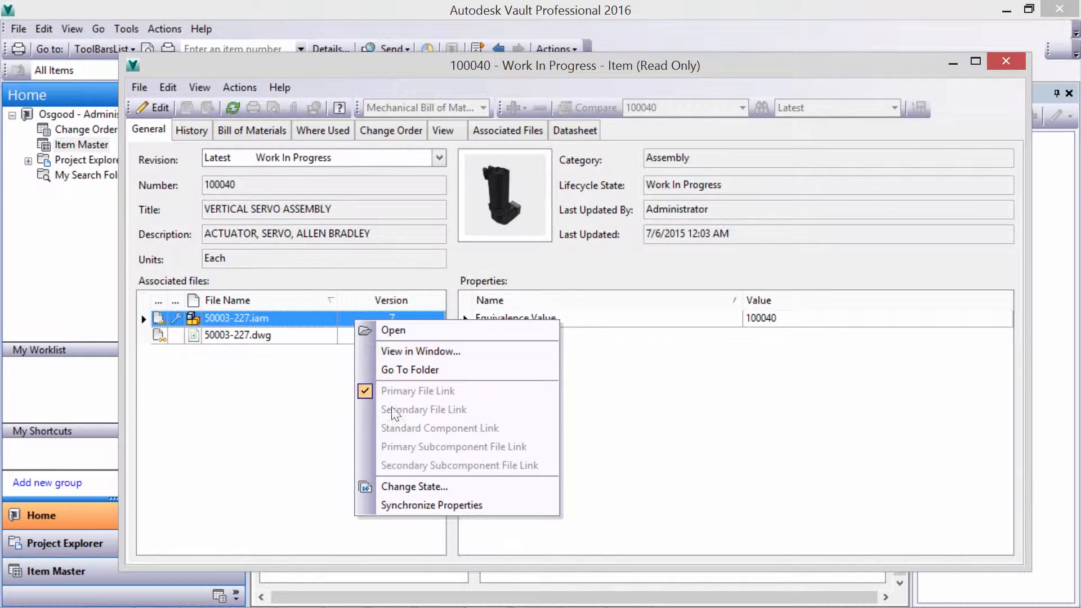
{"action": "left_click", "coordinate": [423, 503]}
{"action": "type", "text": "UPDATE TO"}
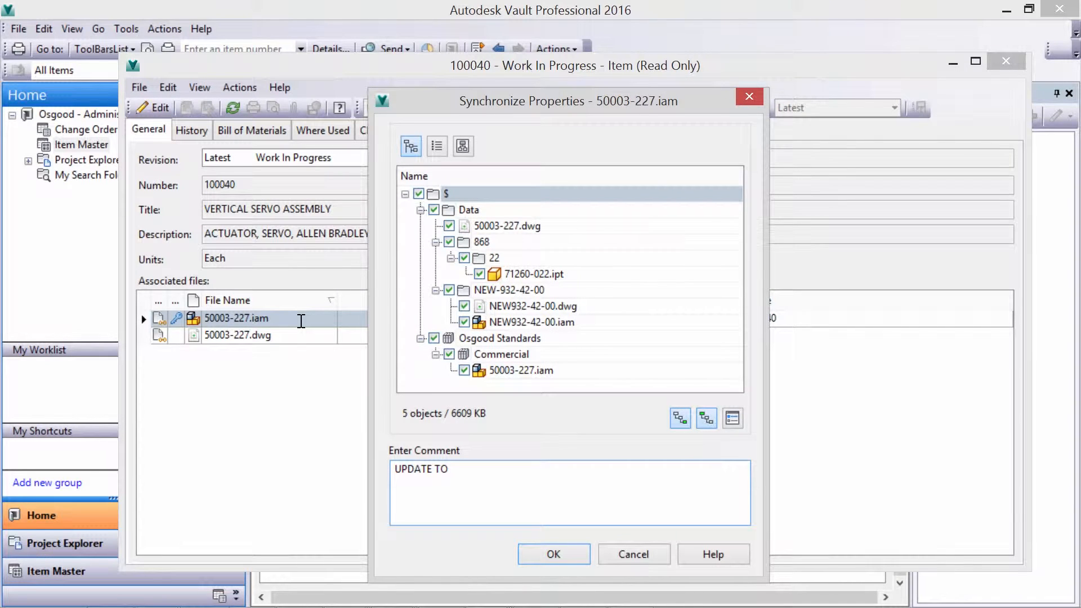
{"action": "type", "text": " FILE NAME."}
{"action": "left_click", "coordinate": [554, 555]}
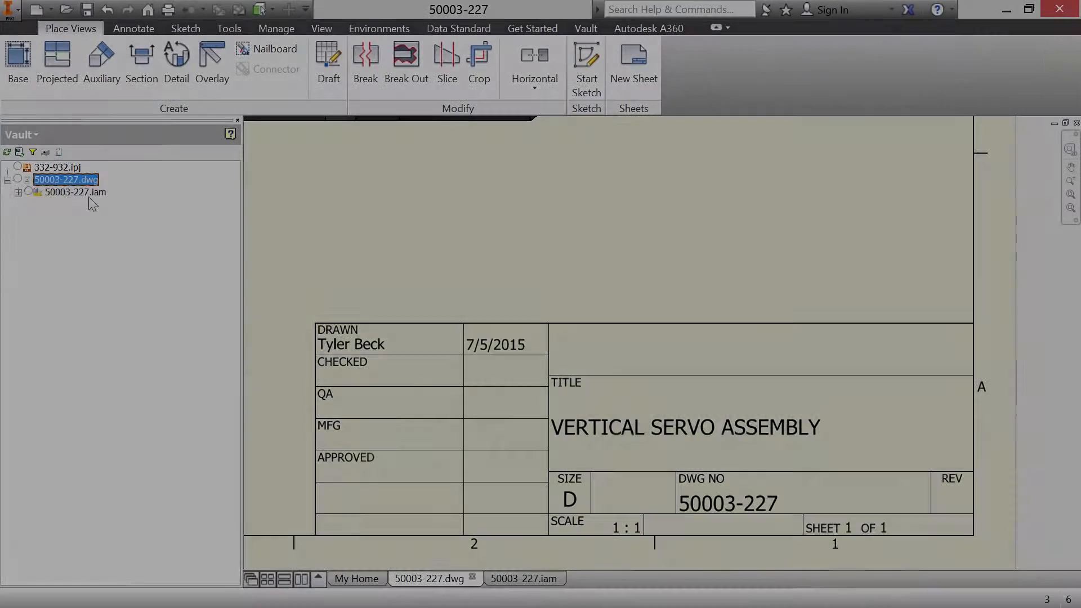
{"action": "right_click", "coordinate": [65, 179]}
{"action": "left_click", "coordinate": [120, 287]}
{"action": "left_click", "coordinate": [507, 324]}
{"action": "left_click", "coordinate": [297, 195]}
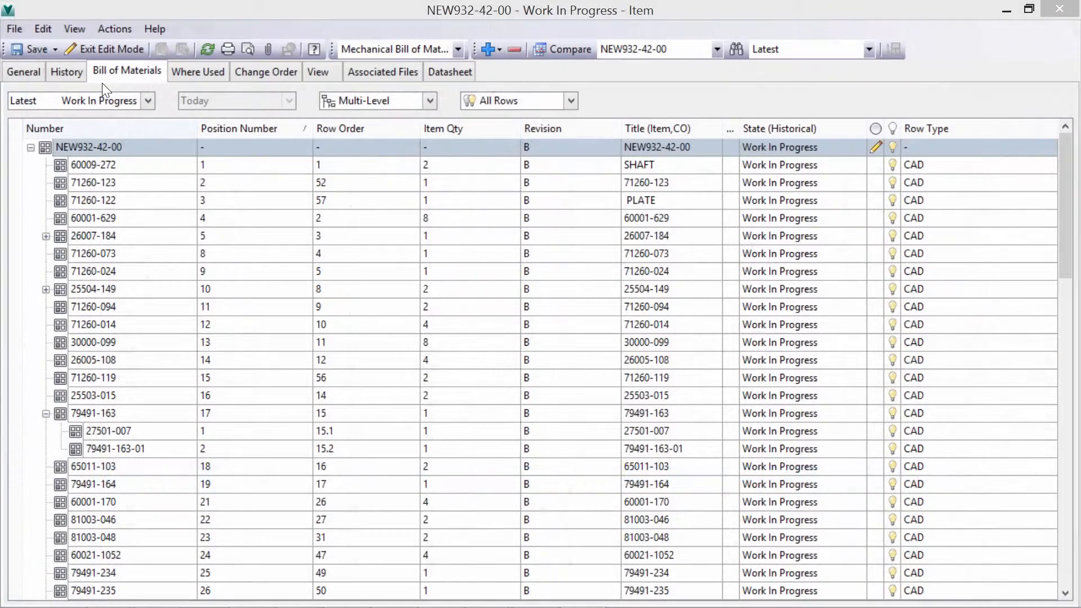
- Show the Find Panel for the bill of materials of NEW932-42-00 and search it for "091-"
{"action": "right_click", "coordinate": [154, 126]}
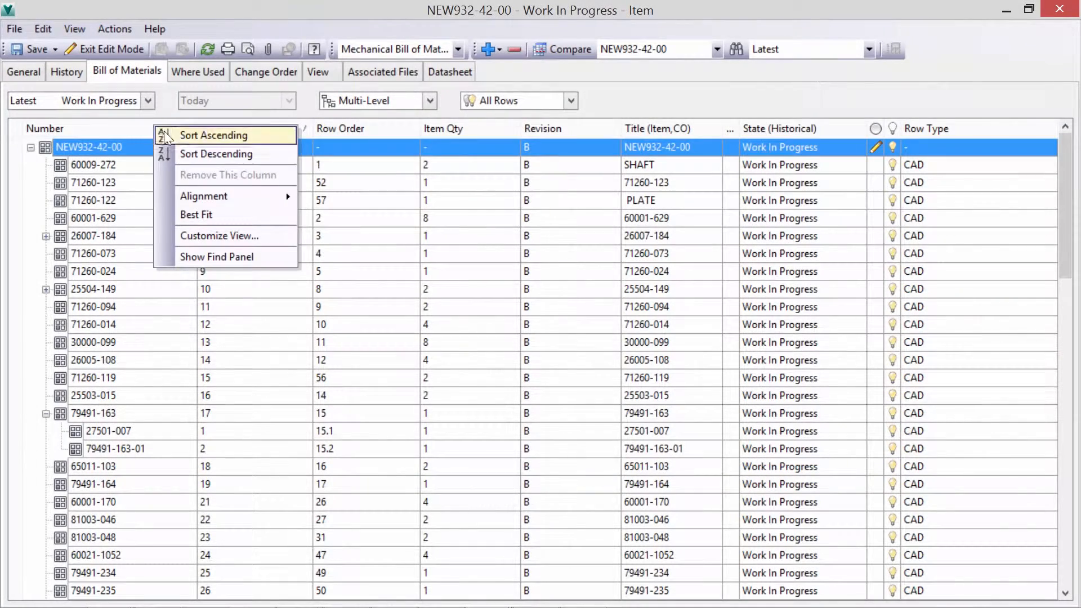
{"action": "left_click", "coordinate": [217, 257]}
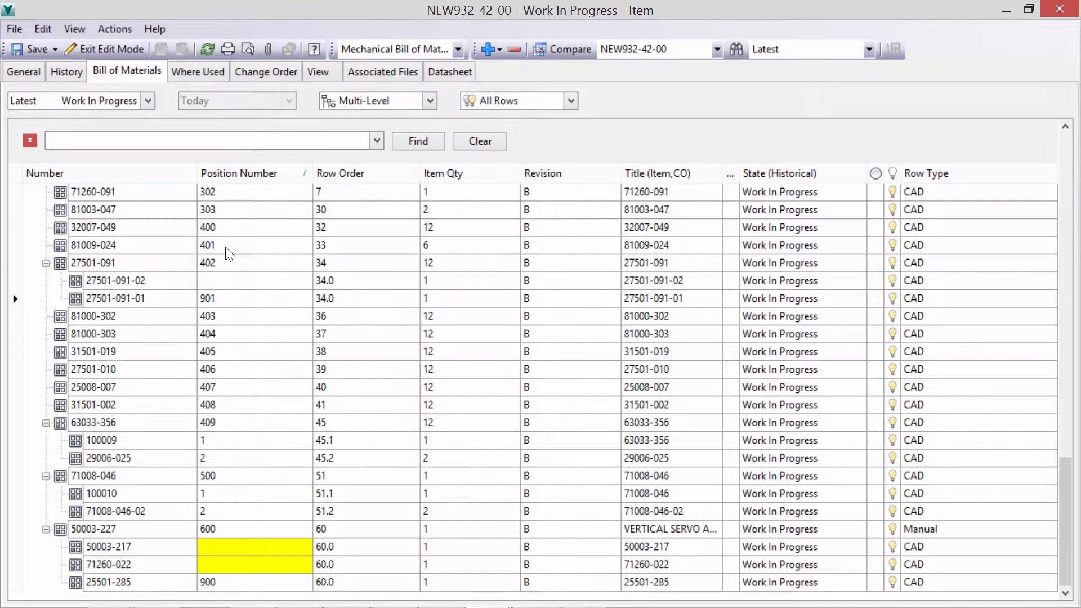
{"action": "type", "text": "0"}
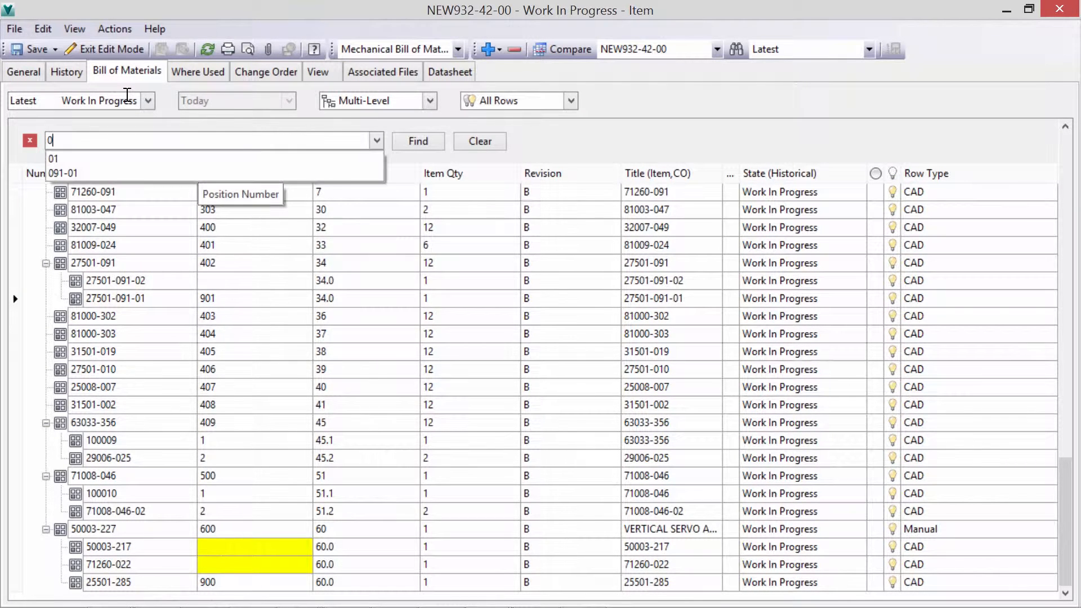
{"action": "type", "text": "91-01"}
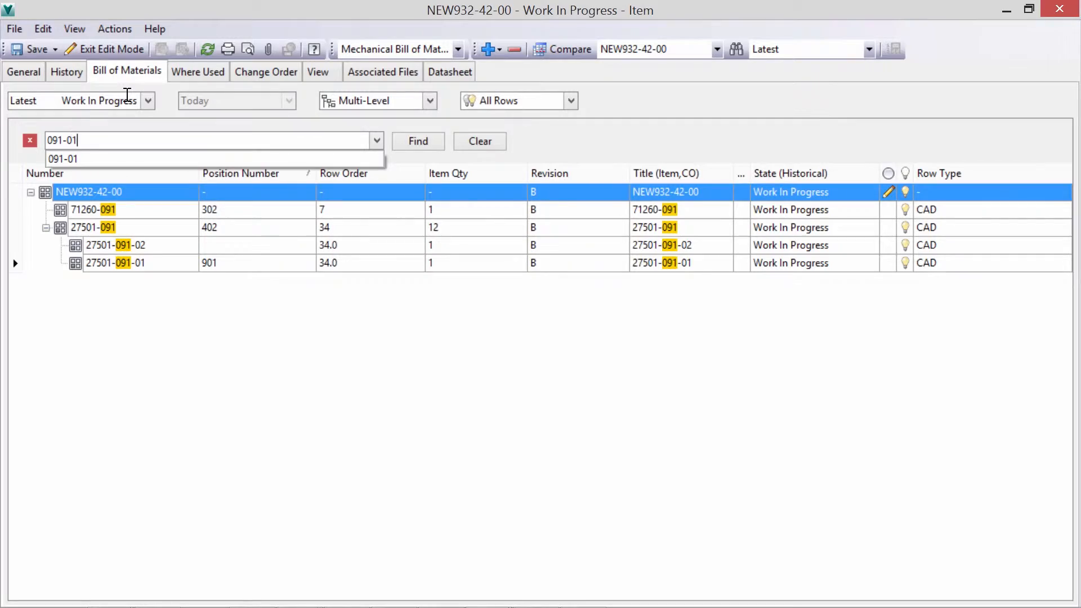
{"action": "key", "text": "Return"}
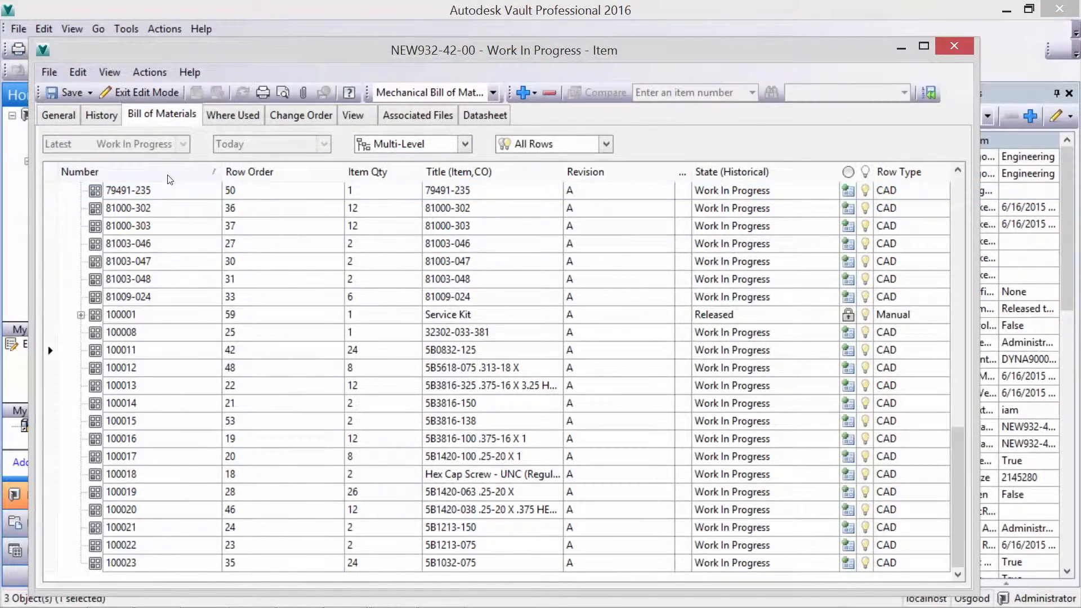
- Set the item quantity of the hex cap screw, item 100018, to 200
{"action": "left_click", "coordinate": [267, 476]}
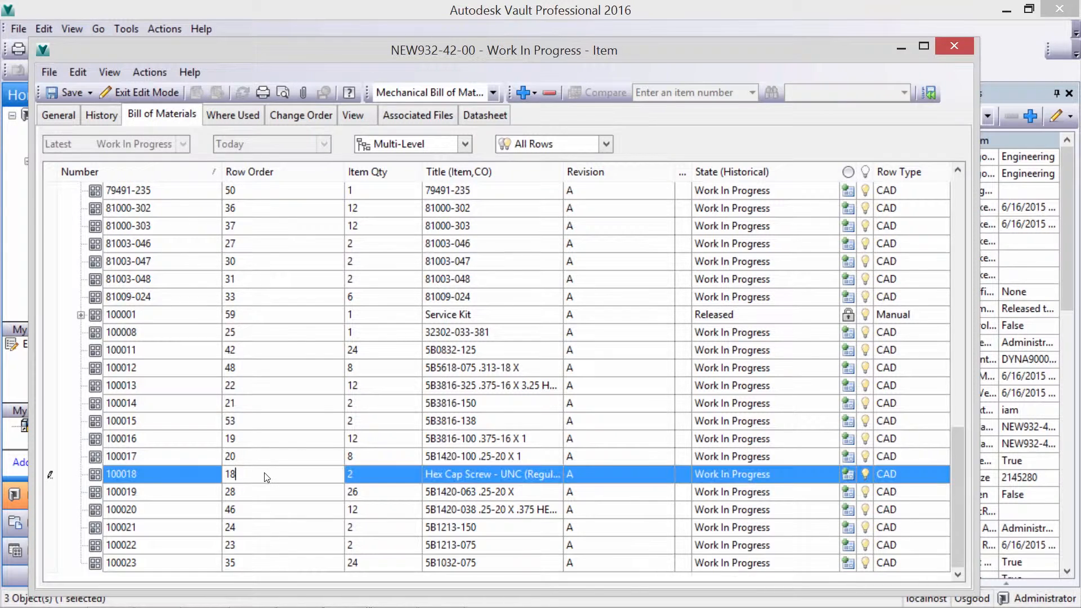
{"action": "left_click", "coordinate": [361, 479]}
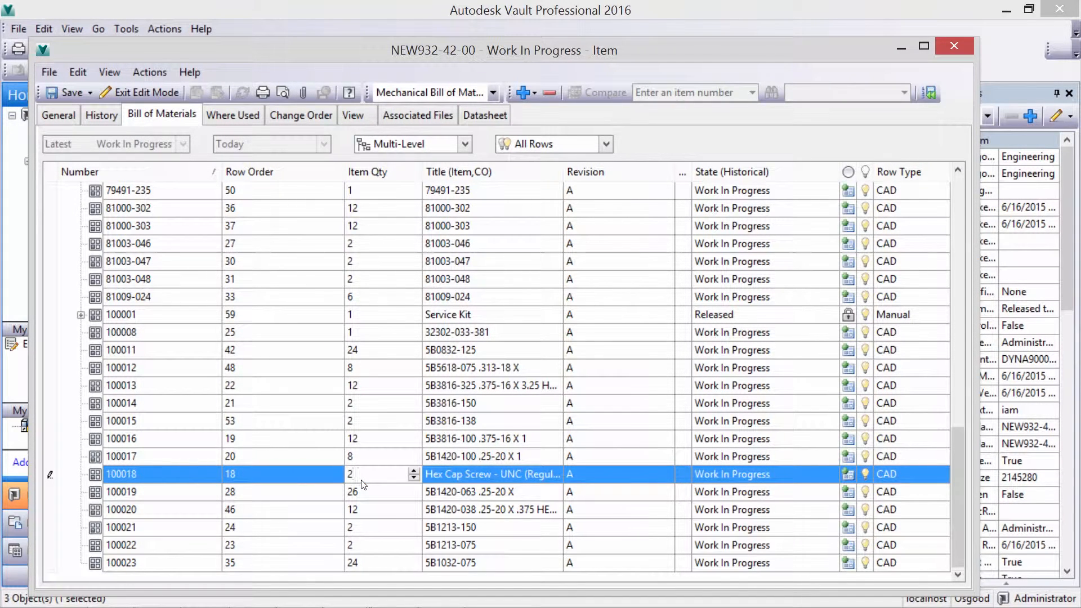
{"action": "left_click", "coordinate": [212, 563]}
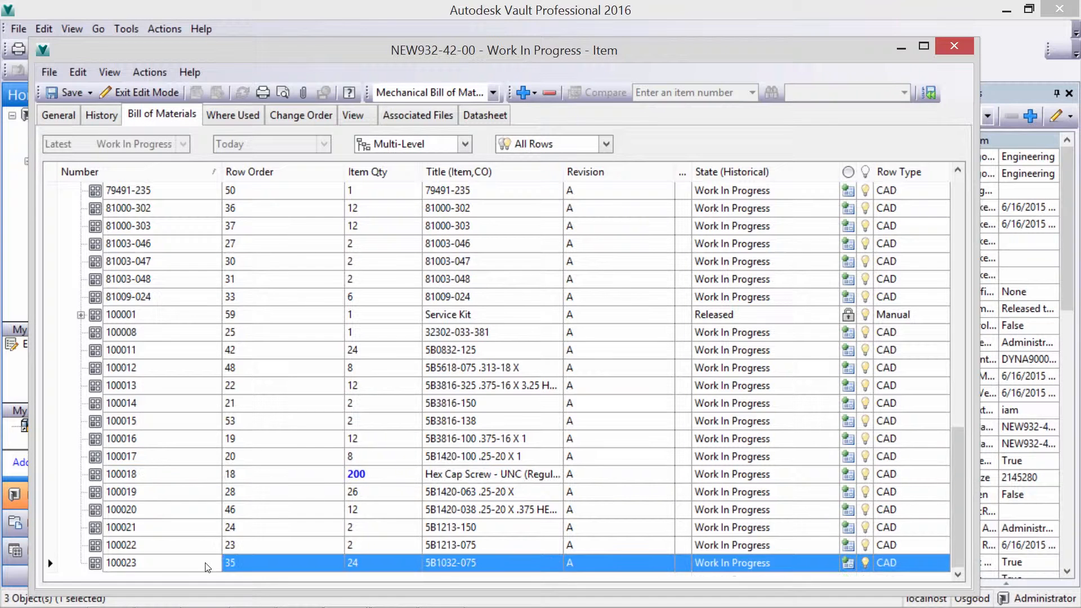
- Customize the bill of materials view by adding Position Number to the displayed fields
{"action": "key", "text": "ctrl+Home"}
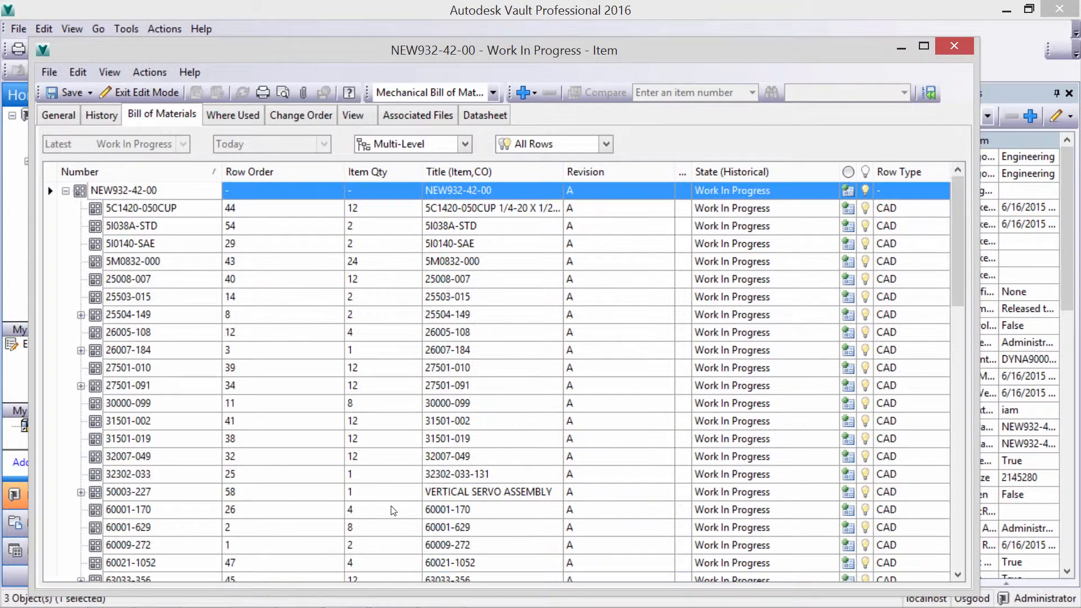
{"action": "right_click", "coordinate": [275, 170]}
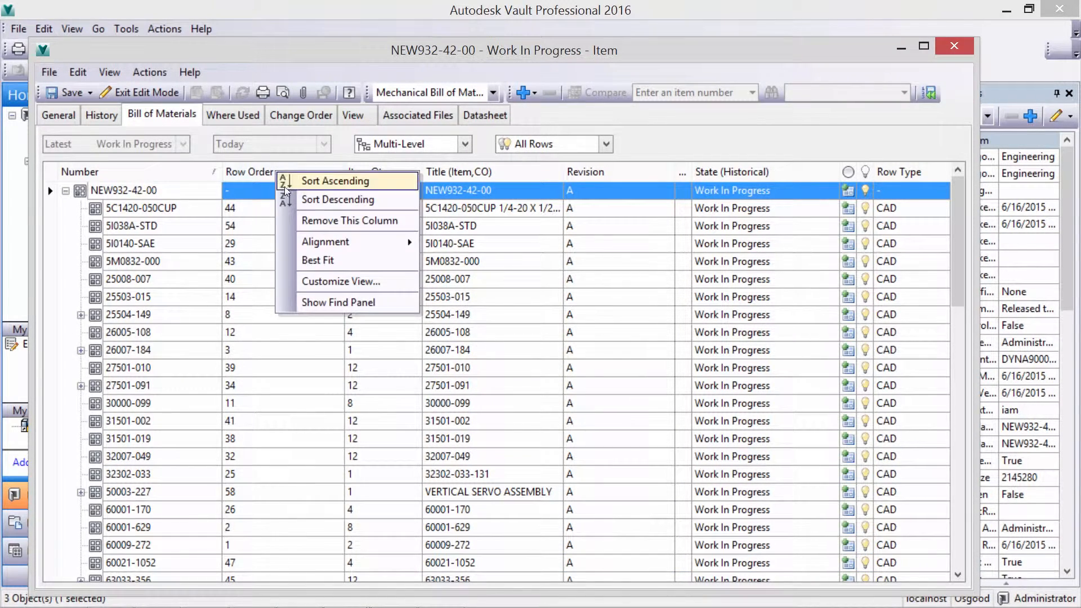
{"action": "left_click", "coordinate": [341, 281]}
{"action": "left_click", "coordinate": [369, 269]}
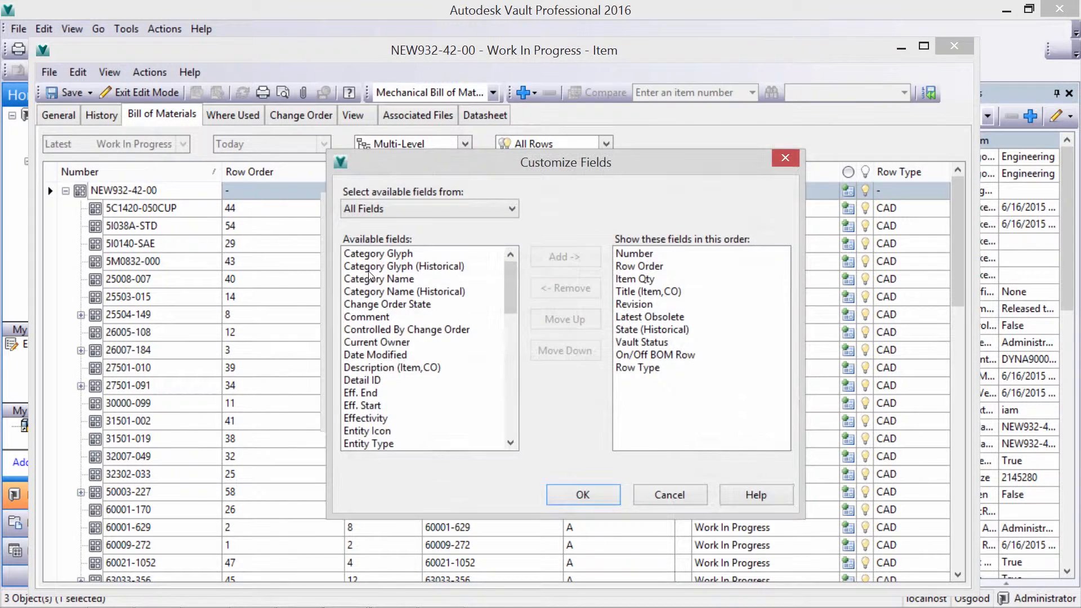
{"action": "left_click_drag", "start_coordinate": [512, 298], "coordinate": [512, 403]}
{"action": "double_click", "coordinate": [378, 305]}
- Move the Position Number field up to directly after Number and apply the customized view
{"action": "left_click", "coordinate": [576, 322]}
{"action": "left_click", "coordinate": [576, 322]}
{"action": "left_click", "coordinate": [576, 322]}
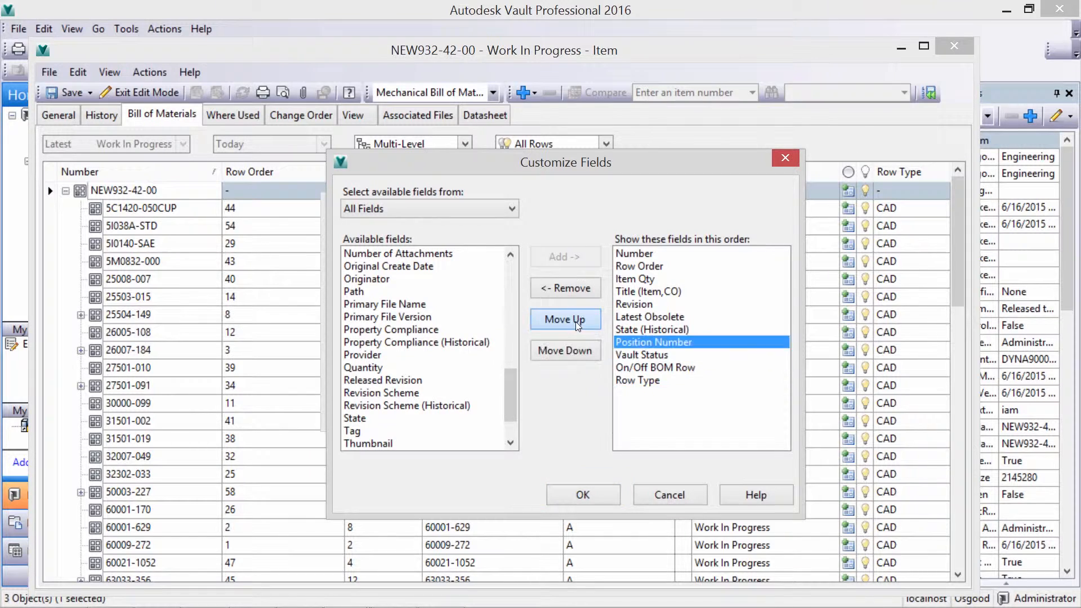
{"action": "left_click", "coordinate": [575, 322]}
{"action": "left_click", "coordinate": [575, 321]}
{"action": "left_click", "coordinate": [574, 320]}
{"action": "left_click", "coordinate": [575, 319]}
{"action": "left_click", "coordinate": [574, 318]}
{"action": "left_click", "coordinate": [574, 317]}
{"action": "left_click", "coordinate": [586, 495]}
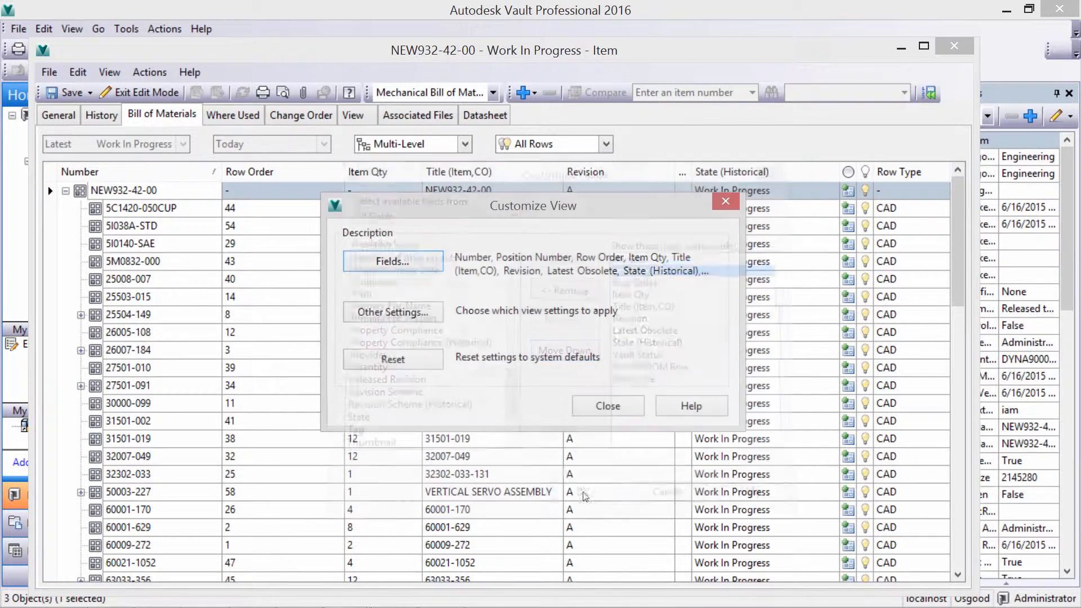
{"action": "left_click", "coordinate": [608, 406]}
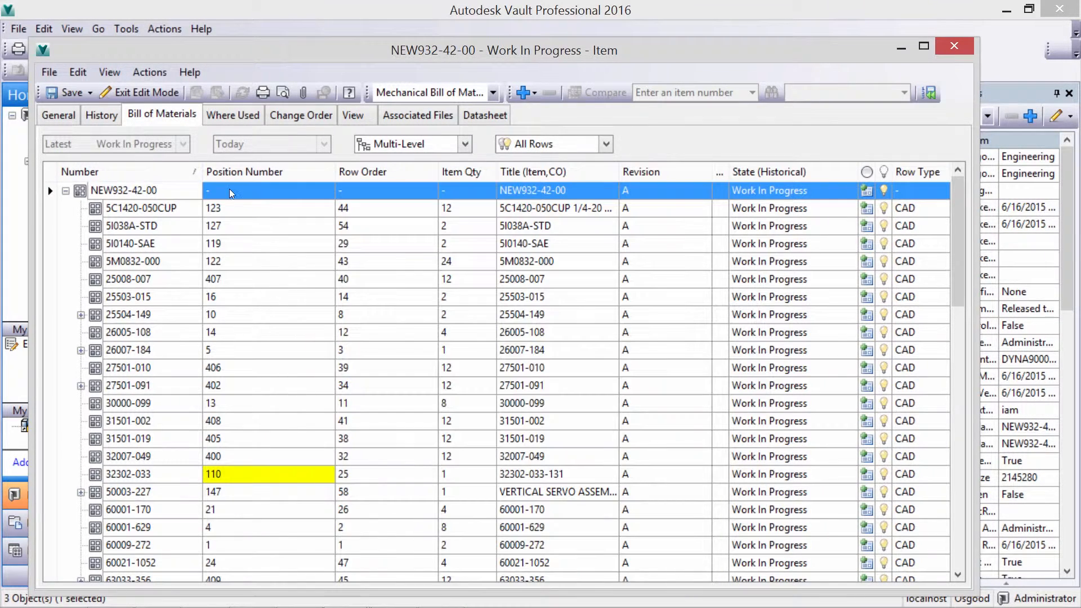
- Save the item and sort its bill of materials by Position Number in descending order
{"action": "left_click", "coordinate": [69, 92]}
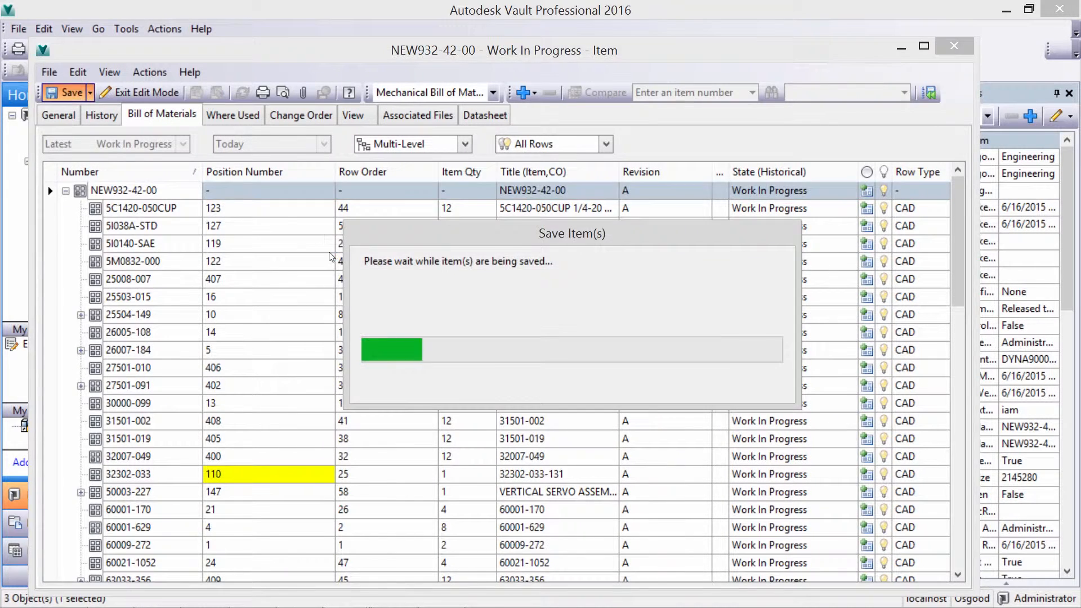
{"action": "left_click", "coordinate": [237, 173]}
{"action": "left_click", "coordinate": [236, 174]}
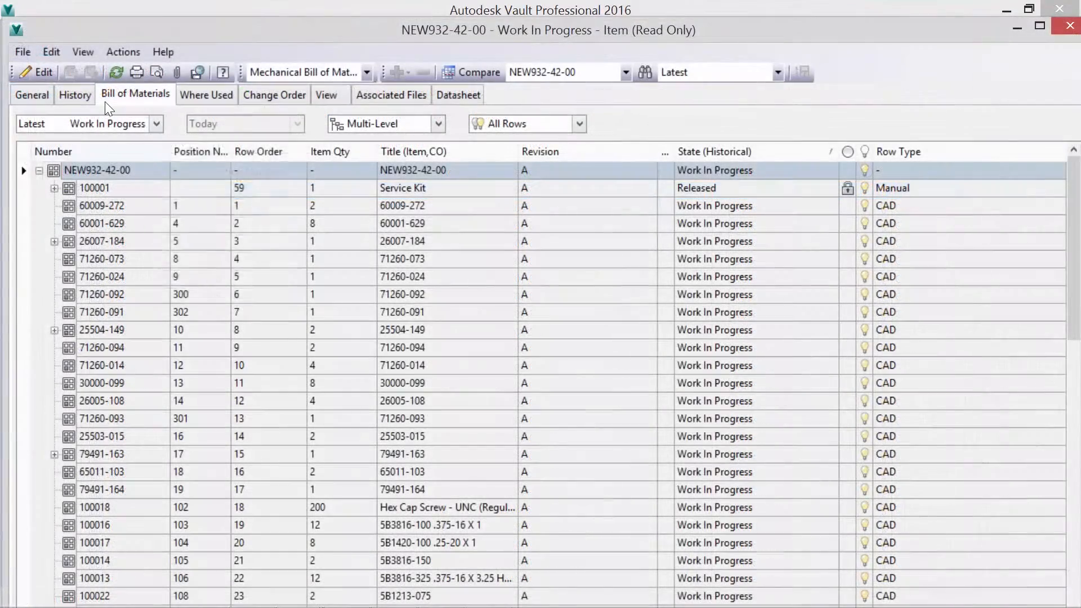
- Customize the bill of materials view by adding the Spare Part field from the Bill of Material Fields
{"action": "right_click", "coordinate": [160, 153]}
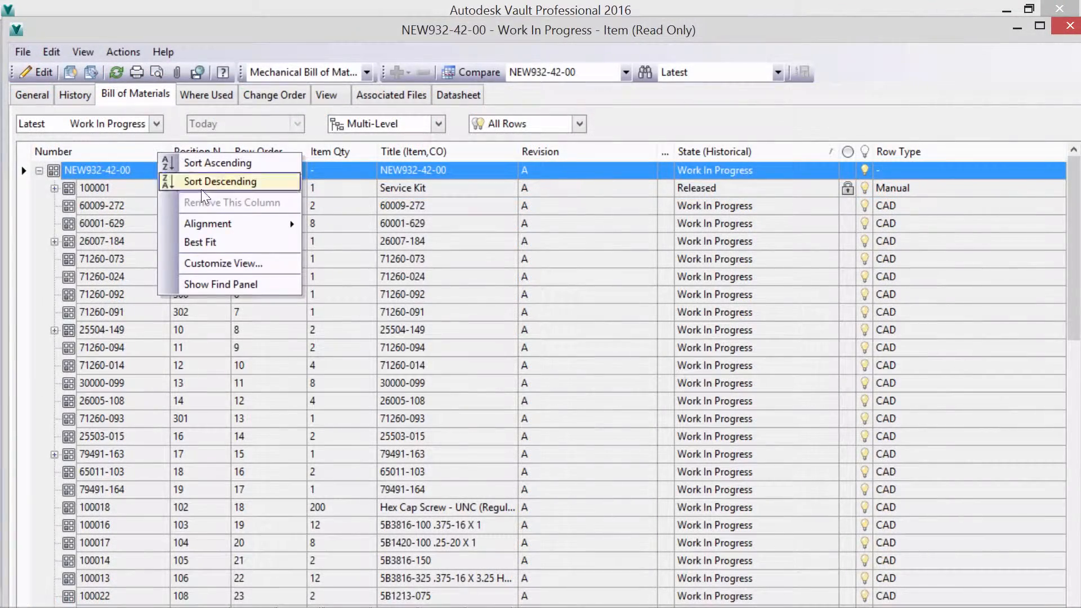
{"action": "left_click", "coordinate": [223, 263]}
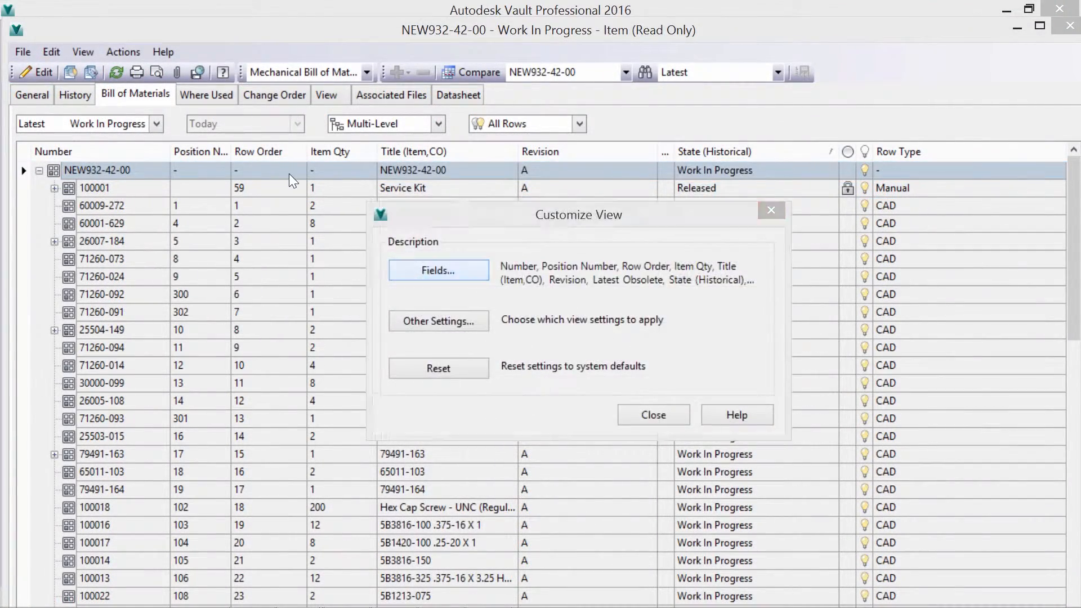
{"action": "left_click", "coordinate": [439, 268]}
{"action": "left_click", "coordinate": [541, 218]}
{"action": "left_click", "coordinate": [428, 243]}
{"action": "left_click", "coordinate": [445, 302]}
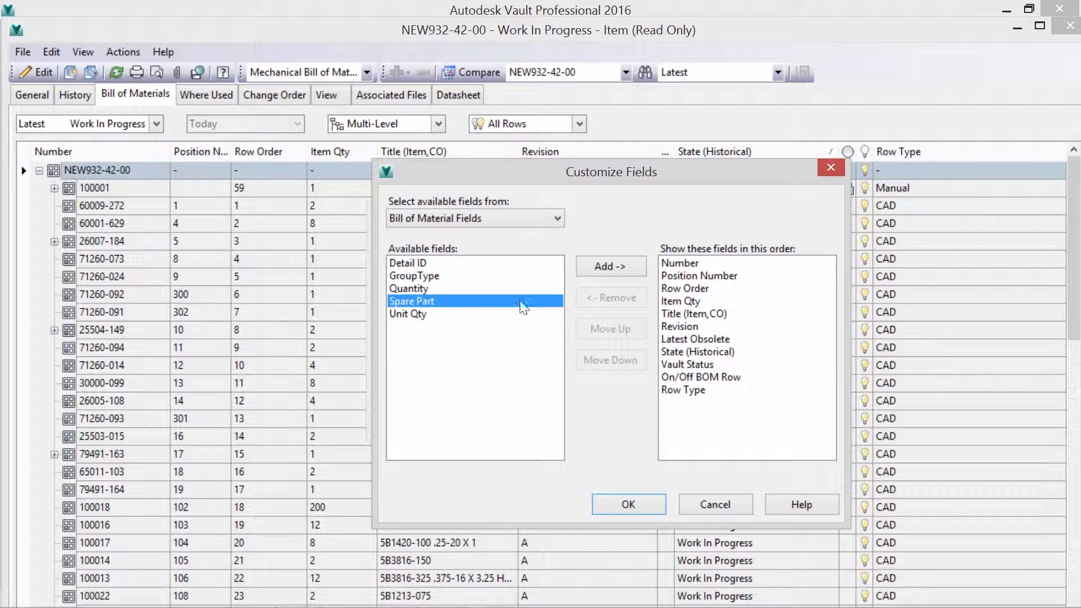
{"action": "left_click", "coordinate": [610, 266]}
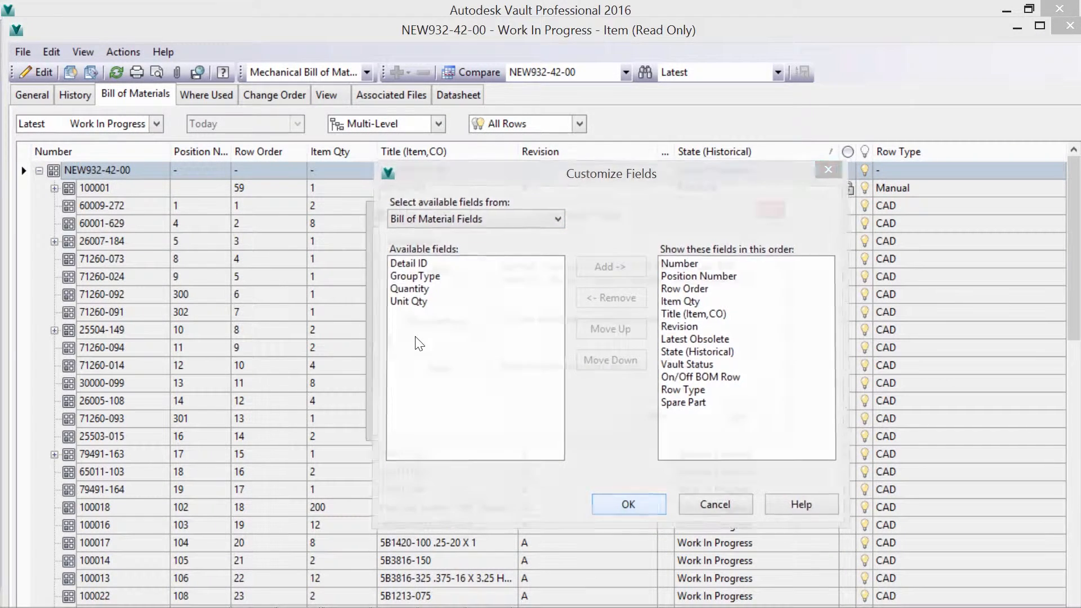
{"action": "left_click", "coordinate": [626, 504]}
{"action": "left_click", "coordinate": [642, 418]}
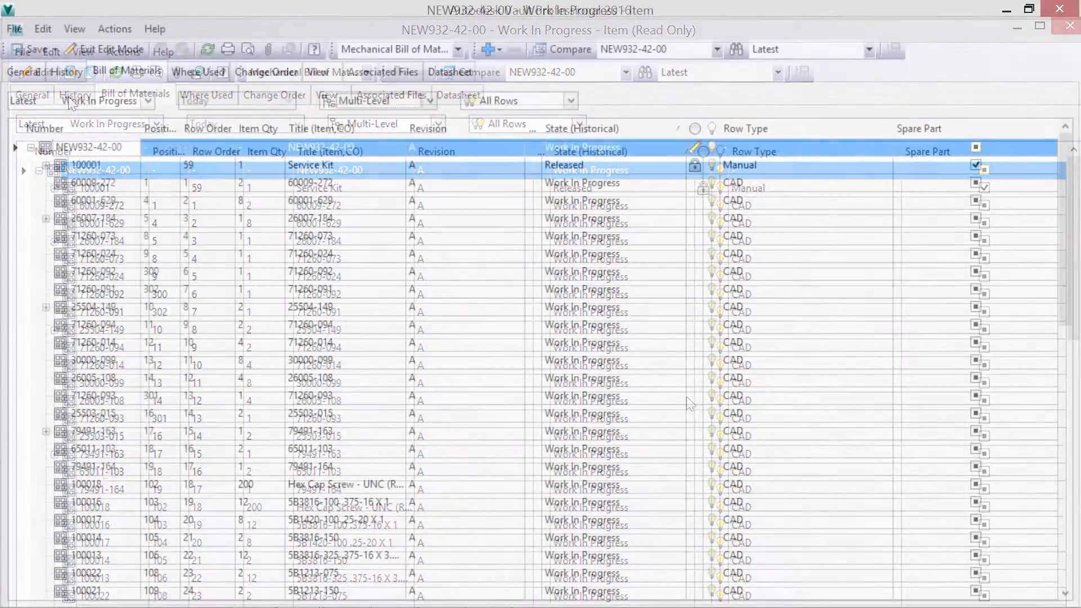
- Search the existing items for "servo", add vertical servo assembly 50003-227 as a bill of materials row and mark it as a spare part
{"action": "right_click", "coordinate": [107, 147]}
{"action": "mouse_move", "coordinate": [150, 192]}
{"action": "left_click", "coordinate": [299, 194]}
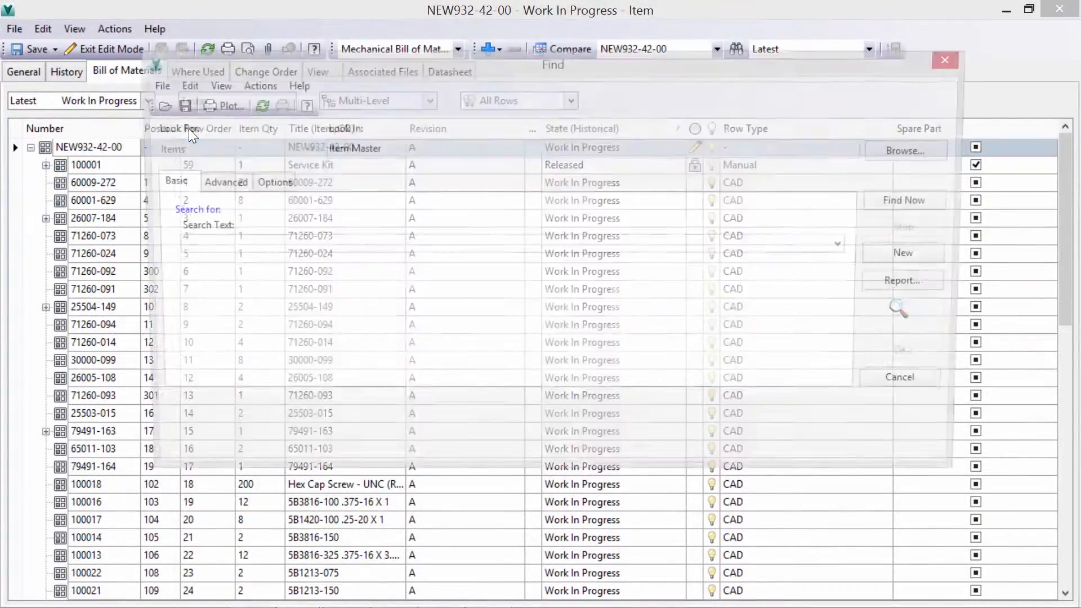
{"action": "left_click", "coordinate": [279, 245]}
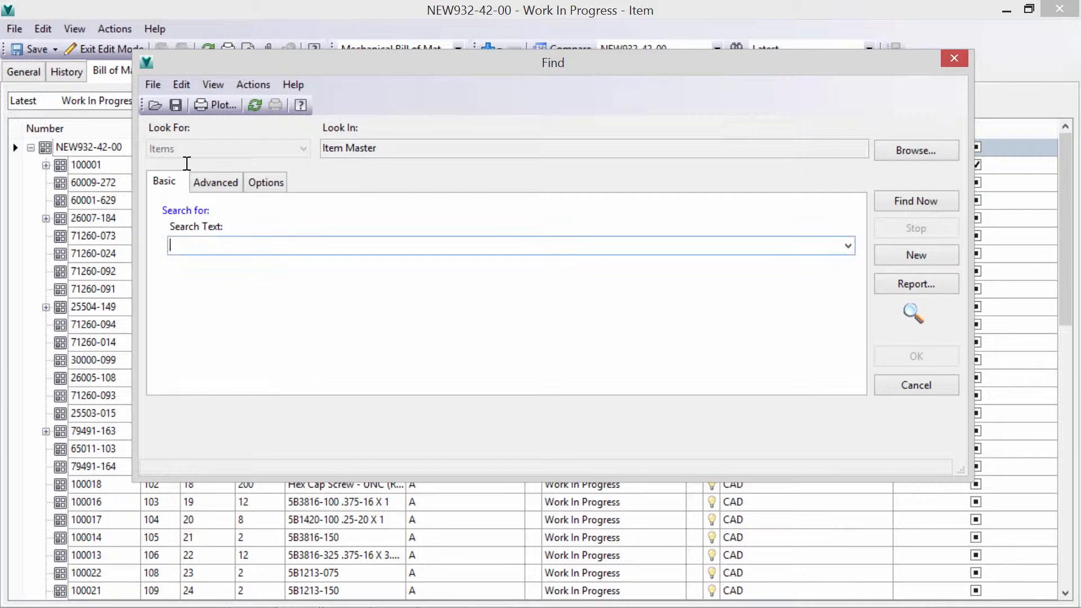
{"action": "key", "text": "Return"}
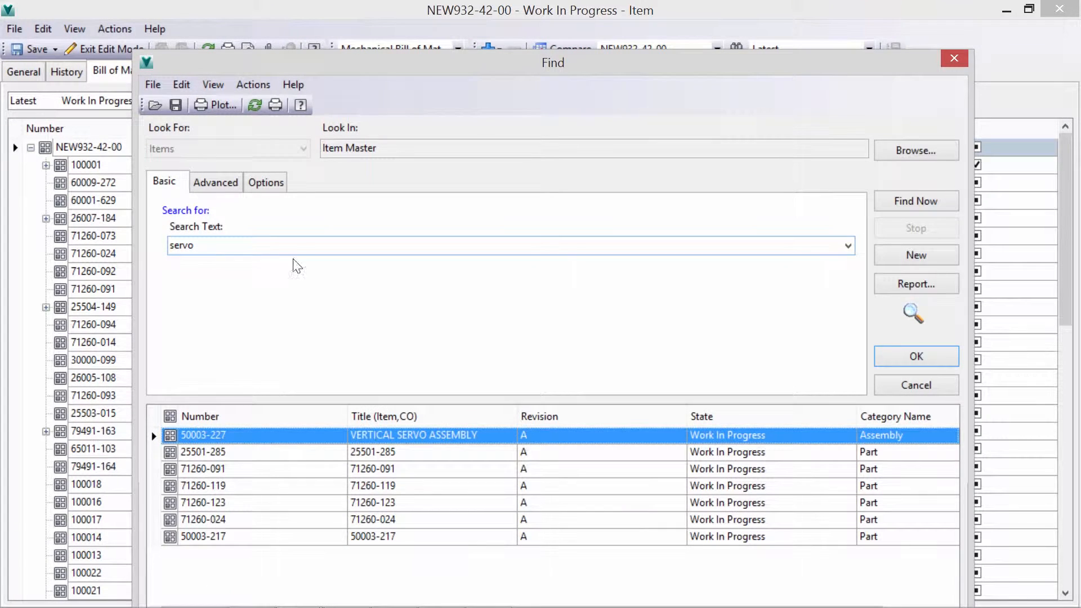
{"action": "key", "text": "Return"}
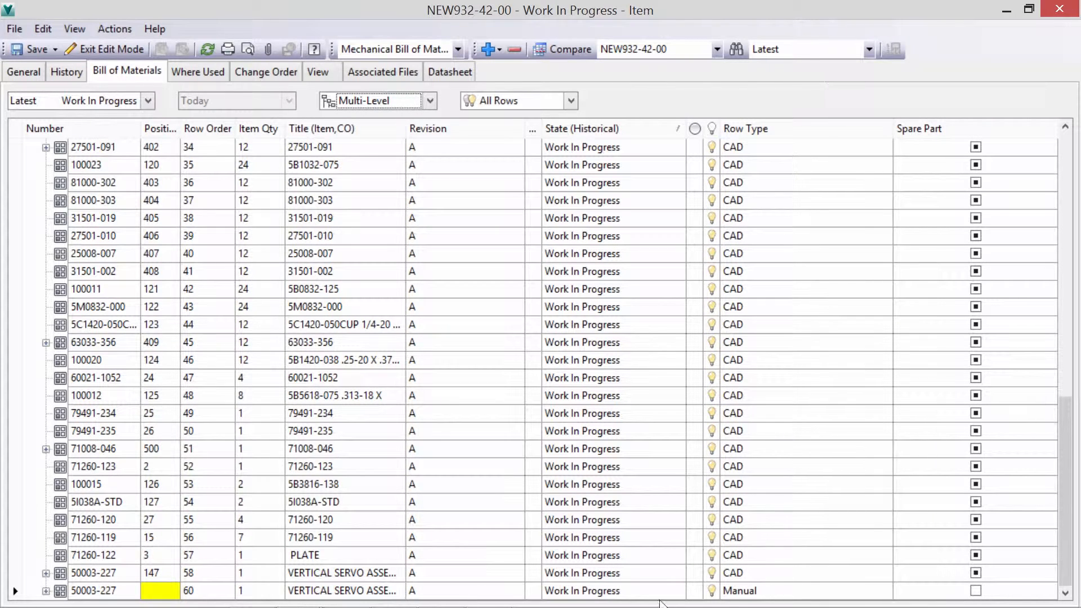
{"action": "left_click", "coordinate": [976, 591]}
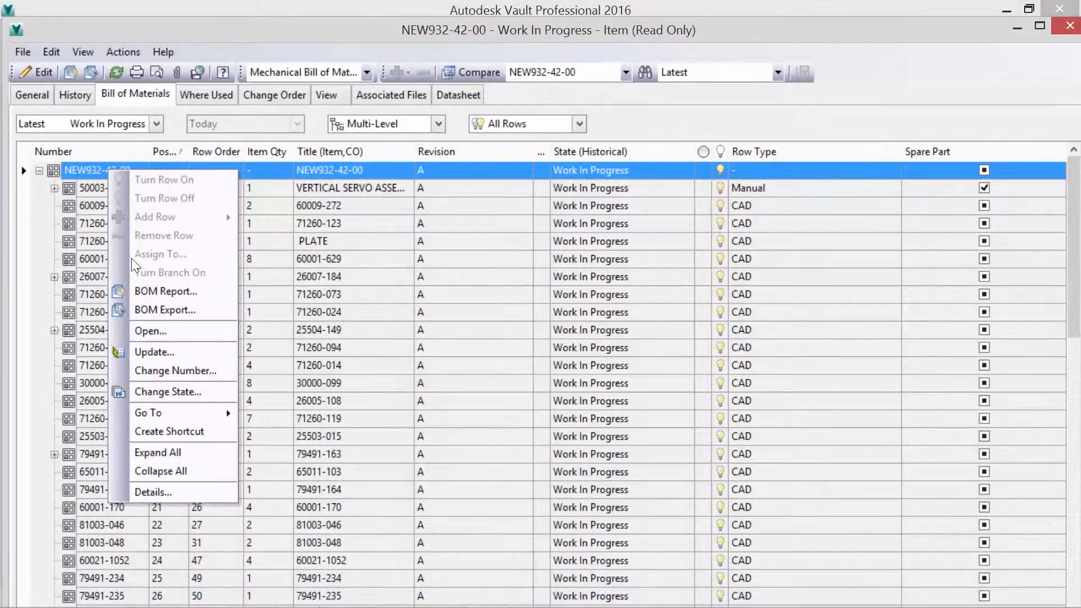
- Start a bill of materials export of NEW932-42-00 as Design Web Format (DWF), overwriting the file 932-42-00.iam in the Osgood Extras folder
{"action": "left_click", "coordinate": [158, 310]}
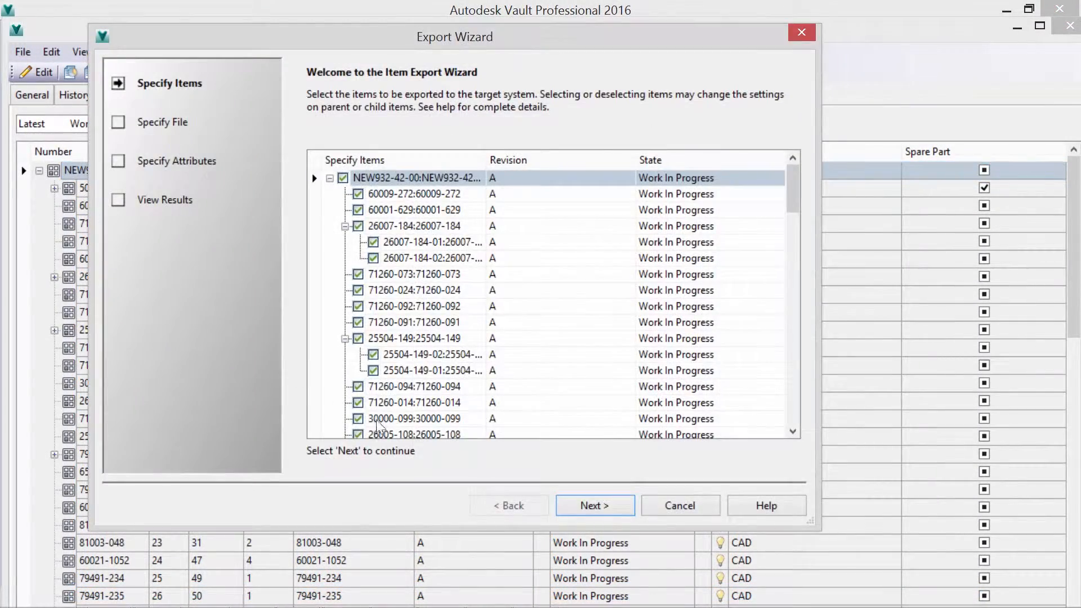
{"action": "left_click", "coordinate": [580, 505]}
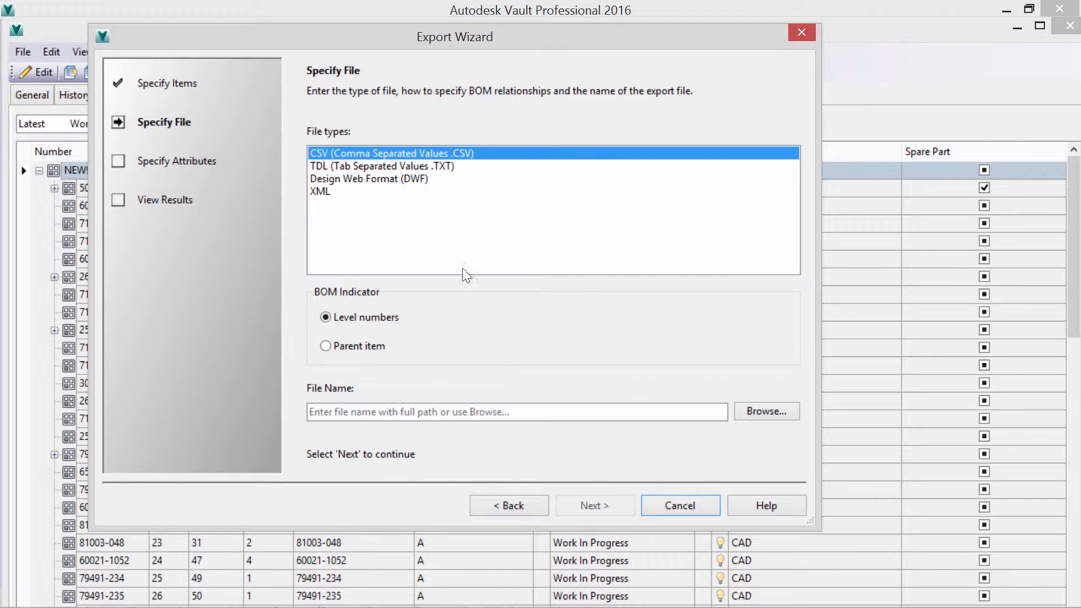
{"action": "left_click", "coordinate": [401, 179]}
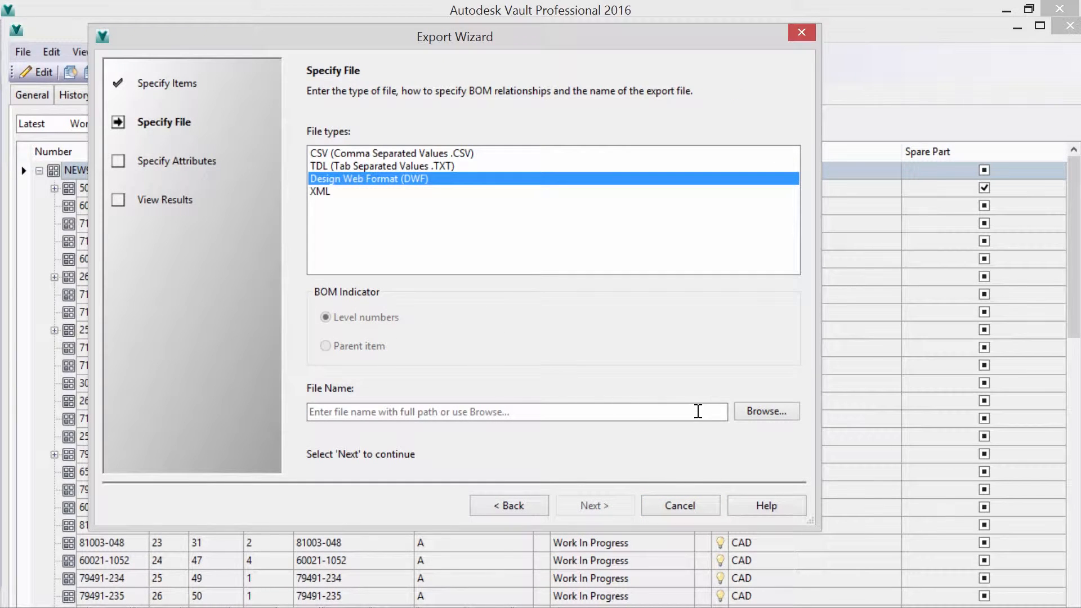
{"action": "left_click", "coordinate": [313, 240]}
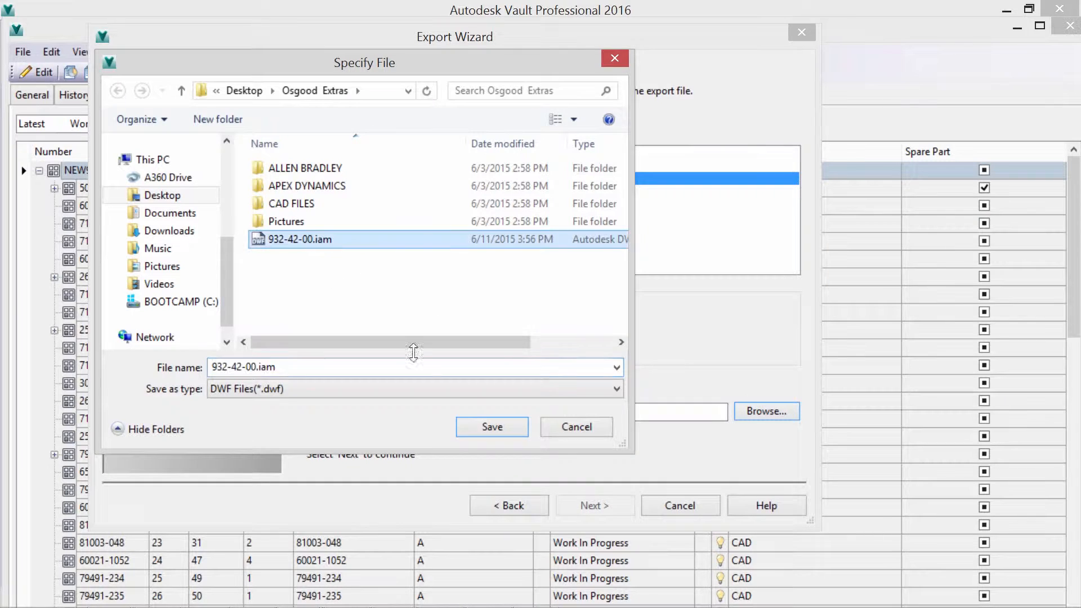
{"action": "left_click", "coordinate": [476, 422]}
{"action": "left_click", "coordinate": [592, 314]}
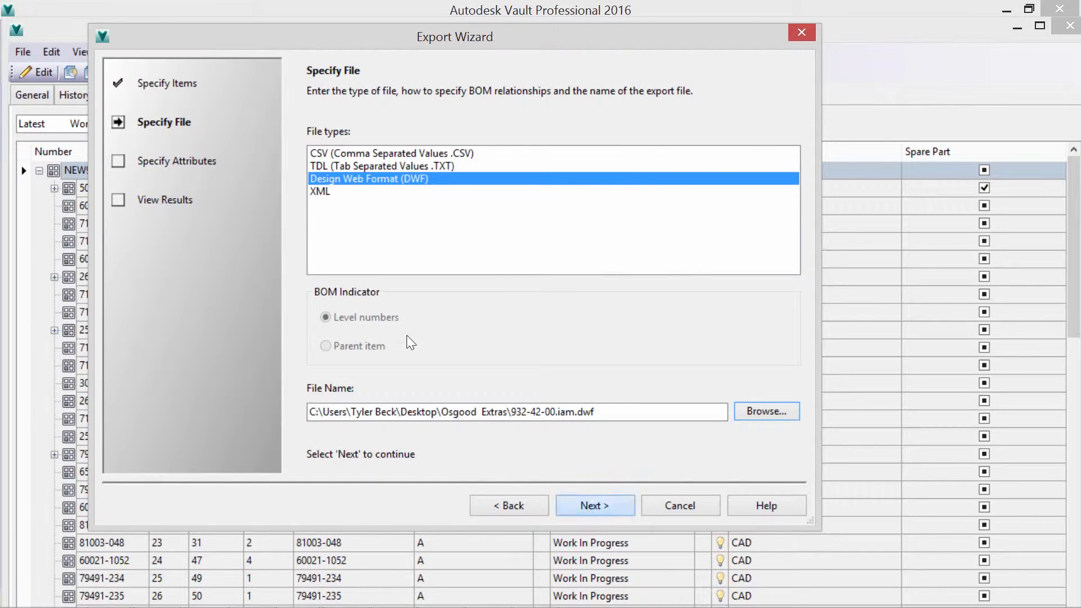
- Specify the export attributes by moving the wanted fields into the export mapping
{"action": "left_click", "coordinate": [595, 506]}
{"action": "left_click_drag", "start_coordinate": [373, 206], "coordinate": [532, 220]}
{"action": "left_click_drag", "start_coordinate": [395, 222], "coordinate": [534, 226]}
{"action": "left_click_drag", "start_coordinate": [419, 240], "coordinate": [529, 237]}
{"action": "left_click_drag", "start_coordinate": [394, 270], "coordinate": [535, 259]}
{"action": "left_click", "coordinate": [343, 286]}
{"action": "left_click_drag", "start_coordinate": [361, 185], "coordinate": [523, 271]}
- Run the export, review the export summary down to its end and finish the wizard
{"action": "left_click", "coordinate": [584, 499]}
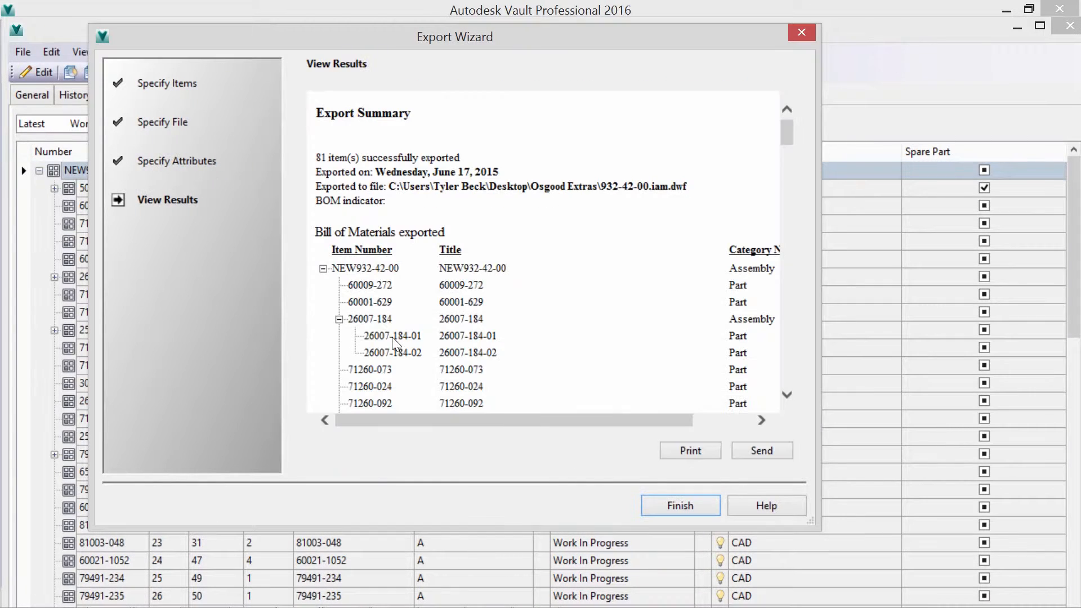
{"action": "left_click_drag", "start_coordinate": [788, 134], "coordinate": [789, 390]}
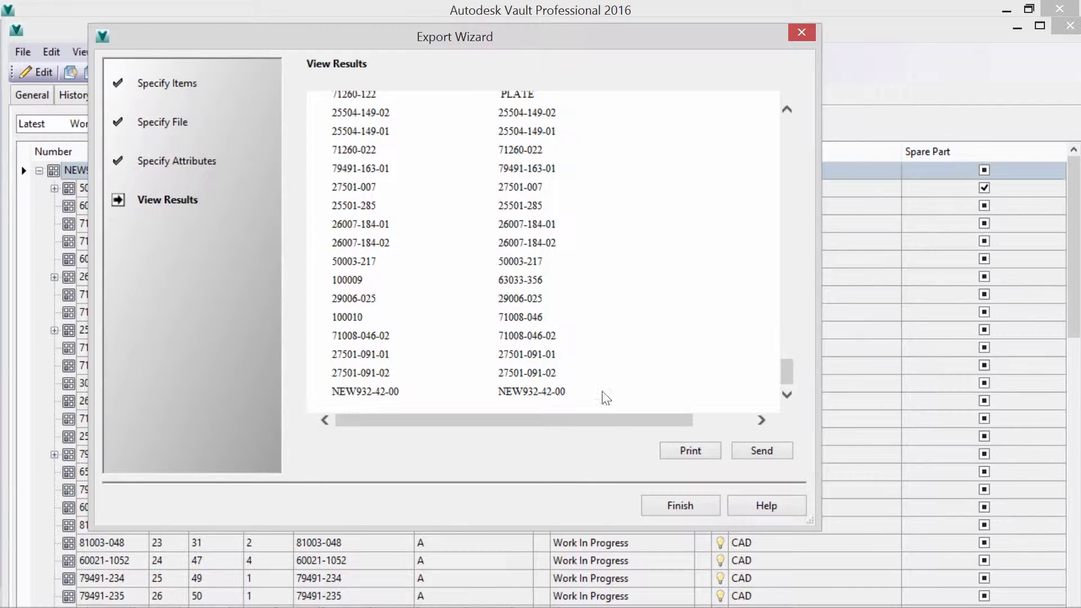
{"action": "left_click", "coordinate": [666, 504]}
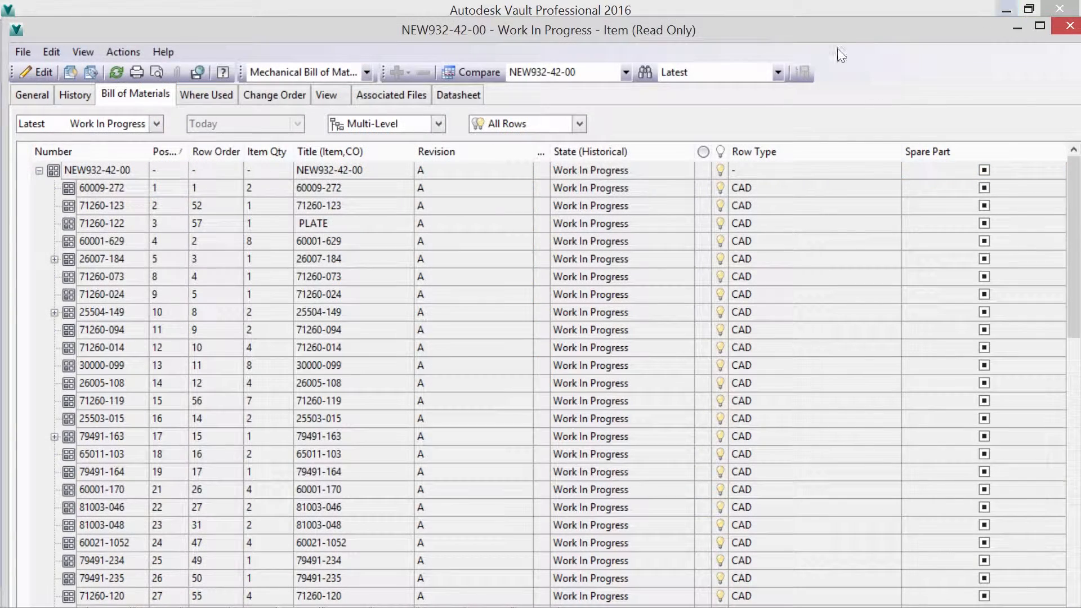
- Sort the bill of materials by title and change the vertical servo assembly's state to Released with the comment "Early Release."
{"action": "left_click", "coordinate": [339, 151]}
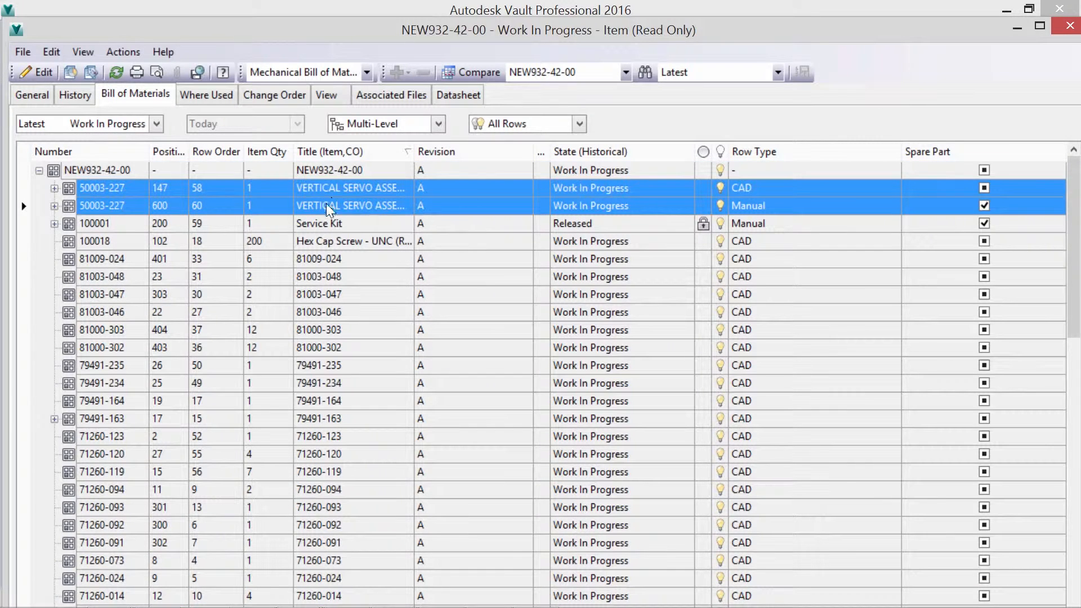
{"action": "left_click", "coordinate": [322, 187], "text": "ctrl"}
{"action": "right_click", "coordinate": [323, 188]}
{"action": "left_click", "coordinate": [362, 407]}
{"action": "left_click", "coordinate": [317, 518]}
{"action": "type", "text": "e"}
{"action": "key", "text": "BackSpace"}
{"action": "type", "text": "Early Release."}
{"action": "left_click", "coordinate": [383, 151]}
{"action": "left_click", "coordinate": [321, 198]}
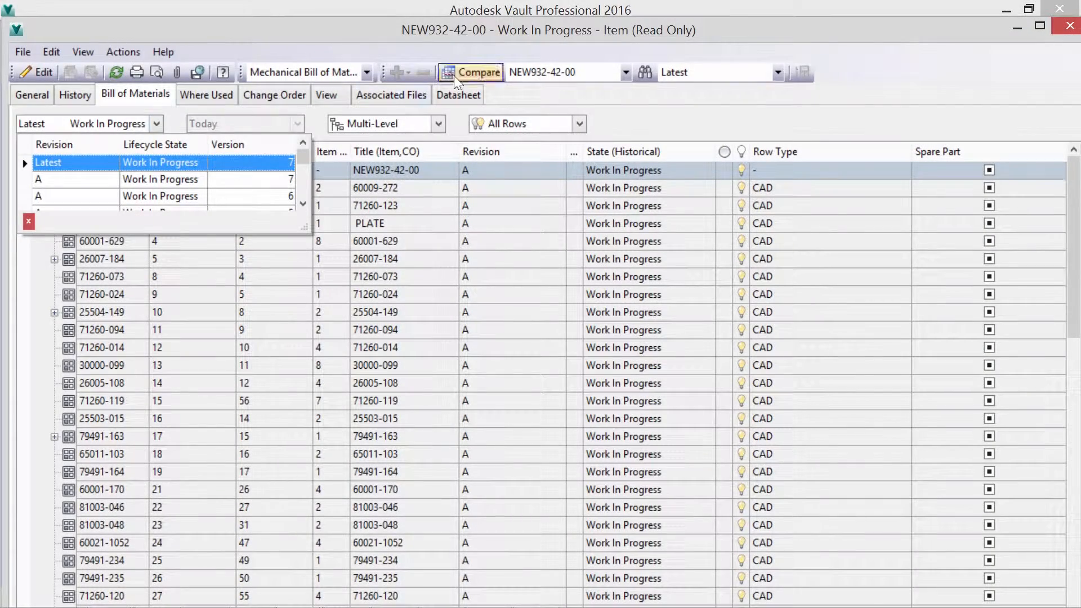
- Compare an earlier Work In Progress version of revision A with the latest bill of materials, expanding the vertical servo assembly at position 600
{"action": "left_click", "coordinate": [452, 75]}
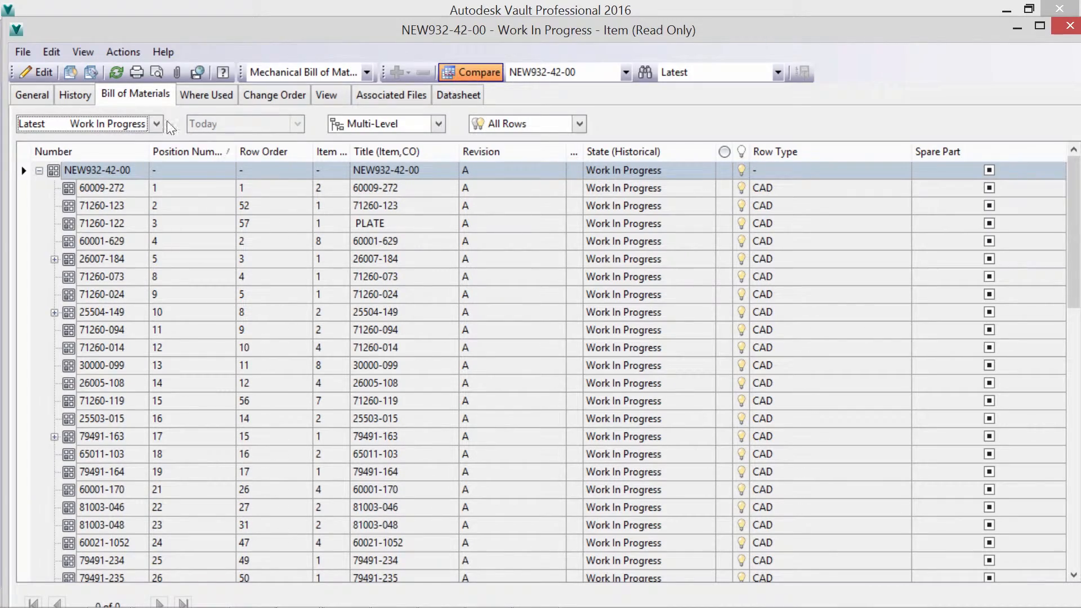
{"action": "left_click", "coordinate": [158, 124]}
{"action": "left_click", "coordinate": [100, 123]}
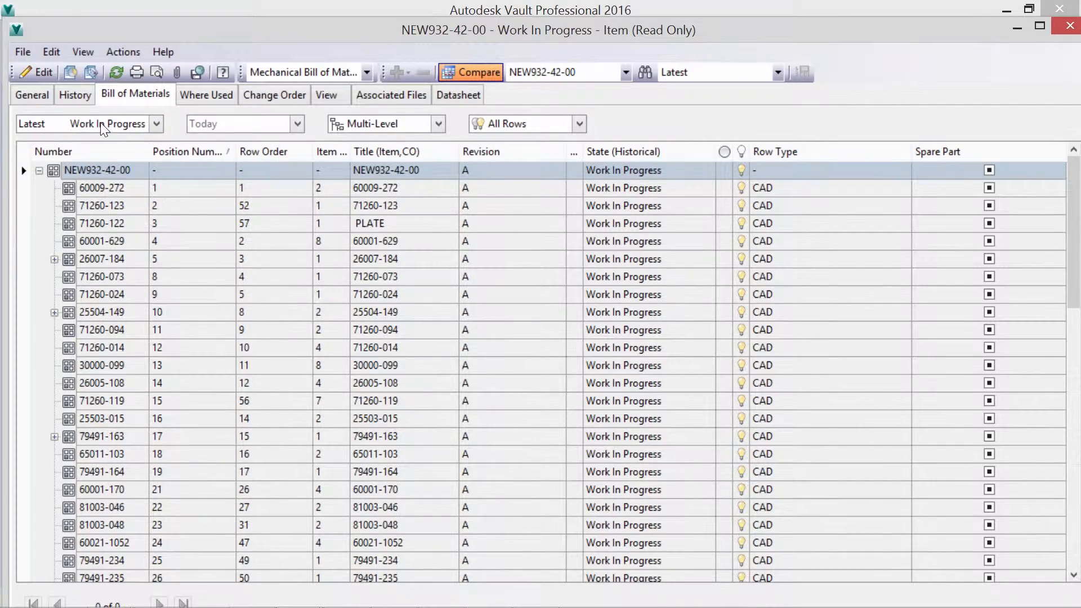
{"action": "left_click_drag", "start_coordinate": [1074, 209], "coordinate": [1074, 468]}
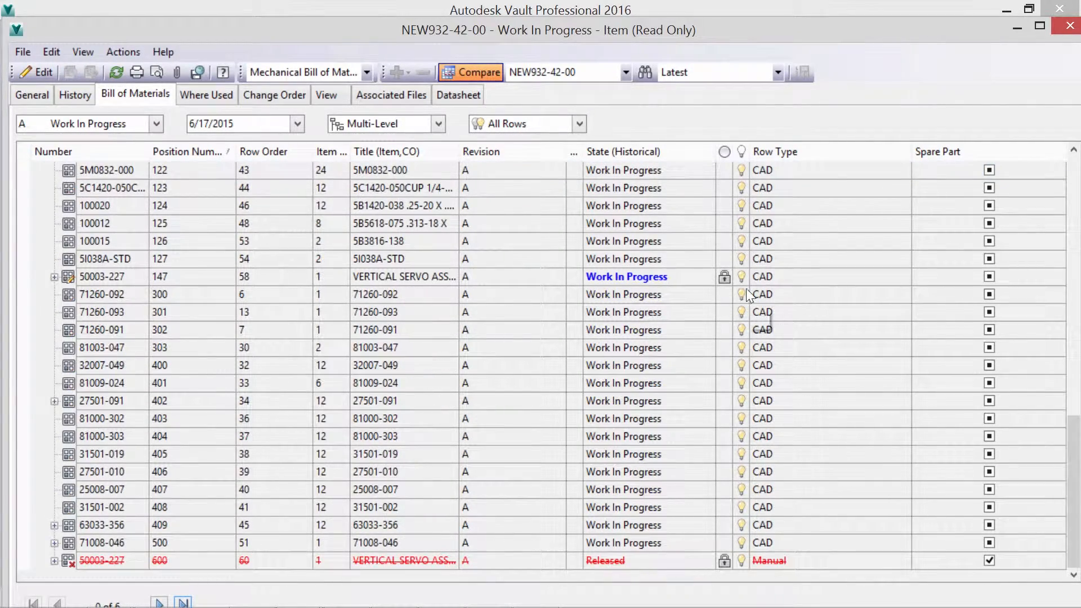
{"action": "left_click", "coordinate": [54, 561]}
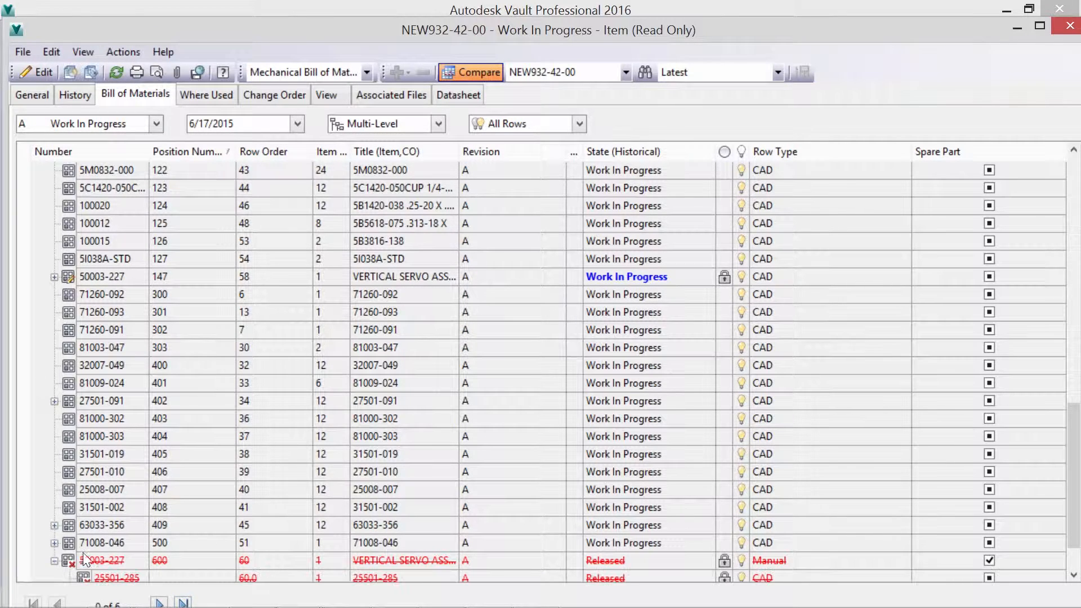
{"action": "scroll", "coordinate": [232, 522], "scroll_direction": "down", "scroll_amount": 1}
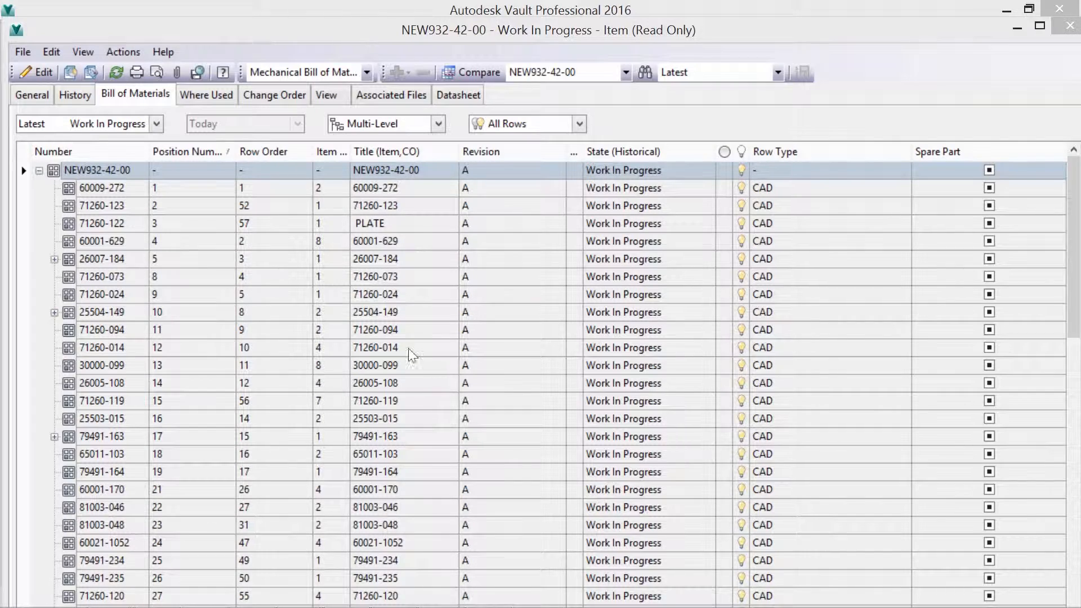
- Generate a bill of materials report for NEW932-42-00 with the BOM - Parts-Only.rdlc template and look through it
{"action": "right_click", "coordinate": [122, 170]}
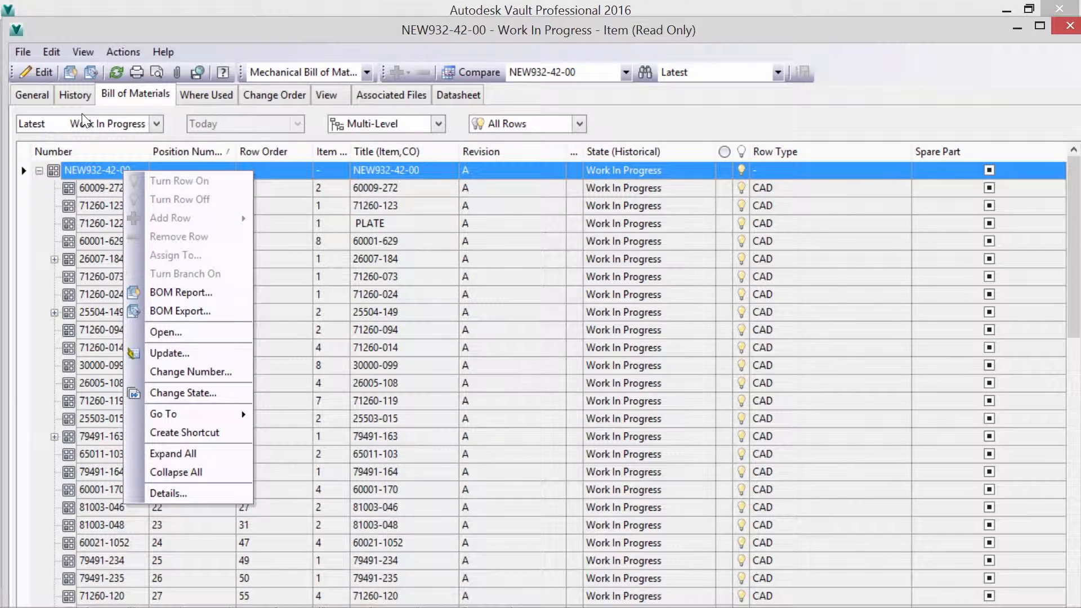
{"action": "left_click", "coordinate": [147, 295]}
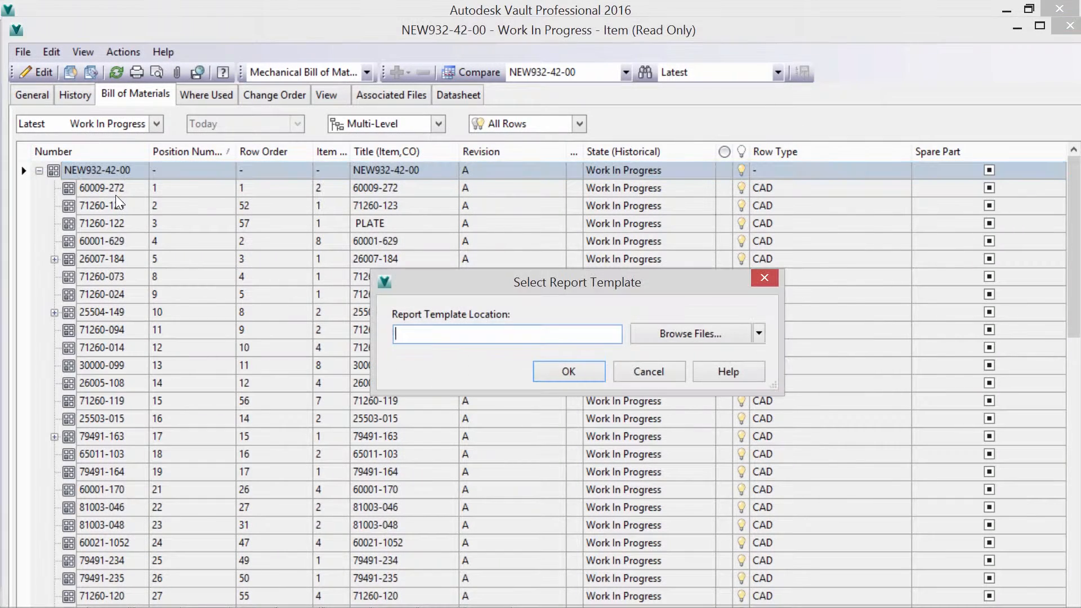
{"action": "left_click", "coordinate": [657, 336]}
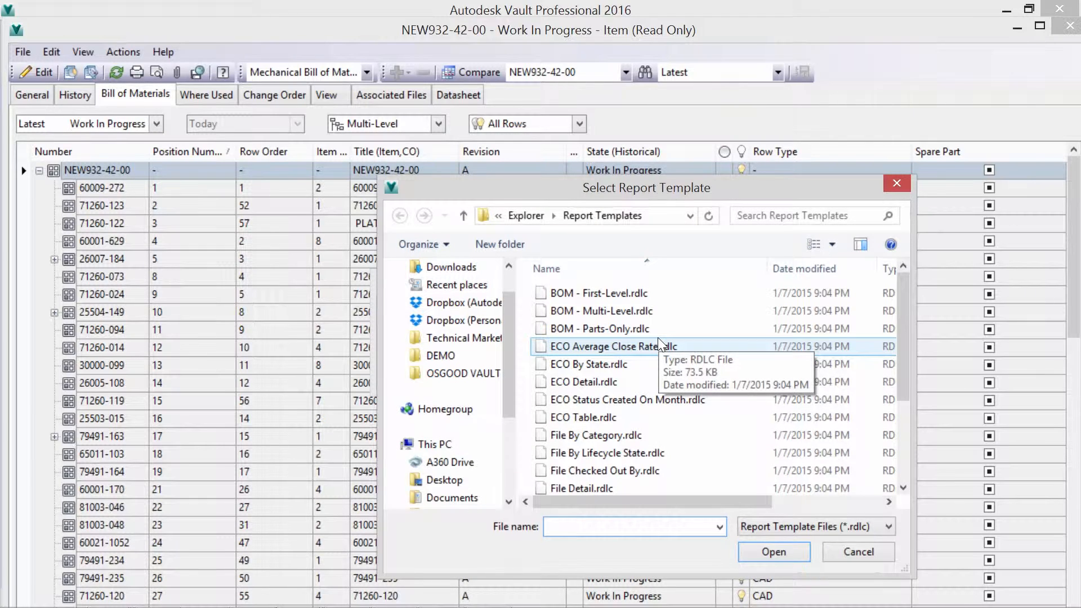
{"action": "double_click", "coordinate": [606, 329]}
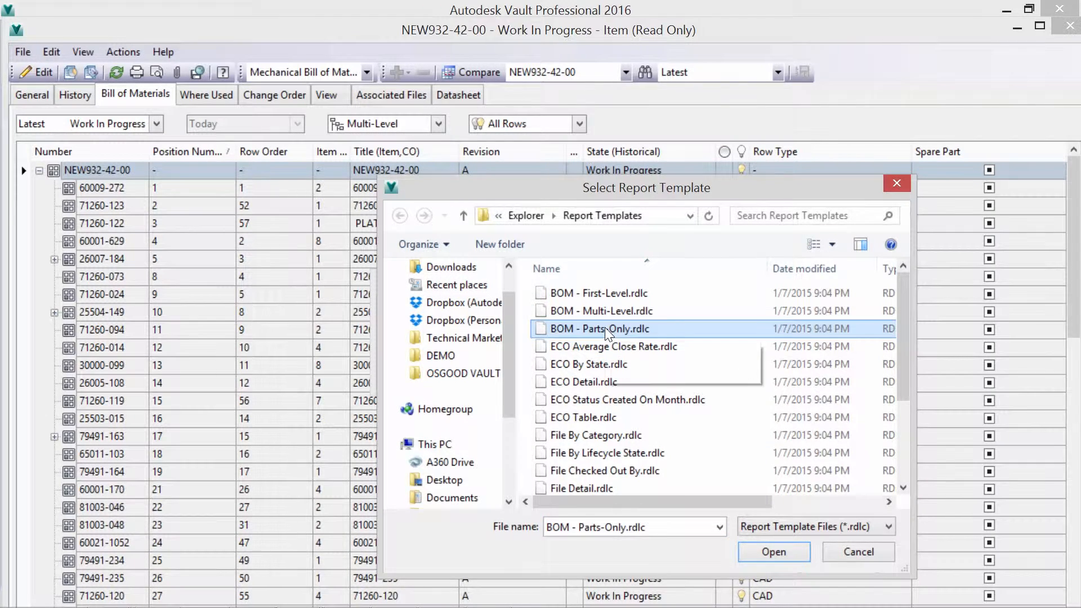
{"action": "key", "text": "Return"}
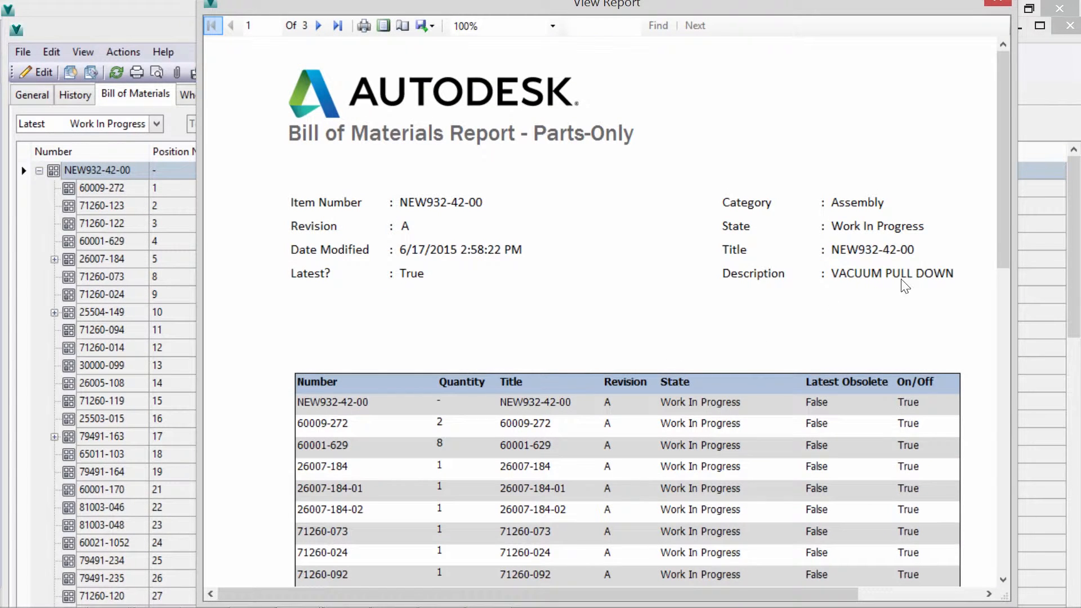
{"action": "left_click_drag", "start_coordinate": [1009, 217], "coordinate": [1009, 547]}
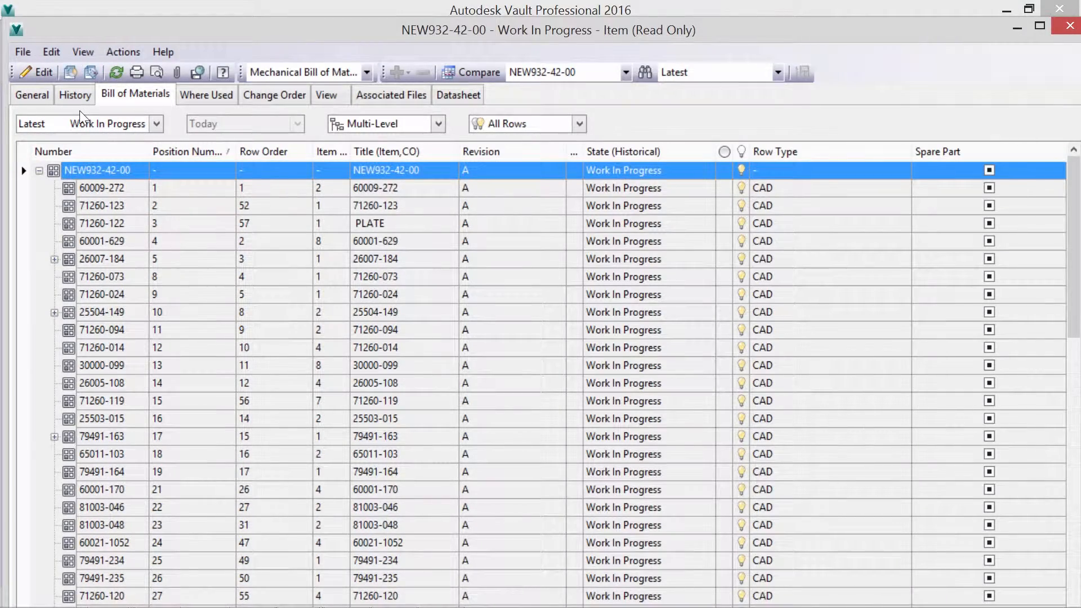
- Change the state of all bill of materials items to Released with the comment "Release Assembly."
{"action": "key", "text": "ctrl+a"}
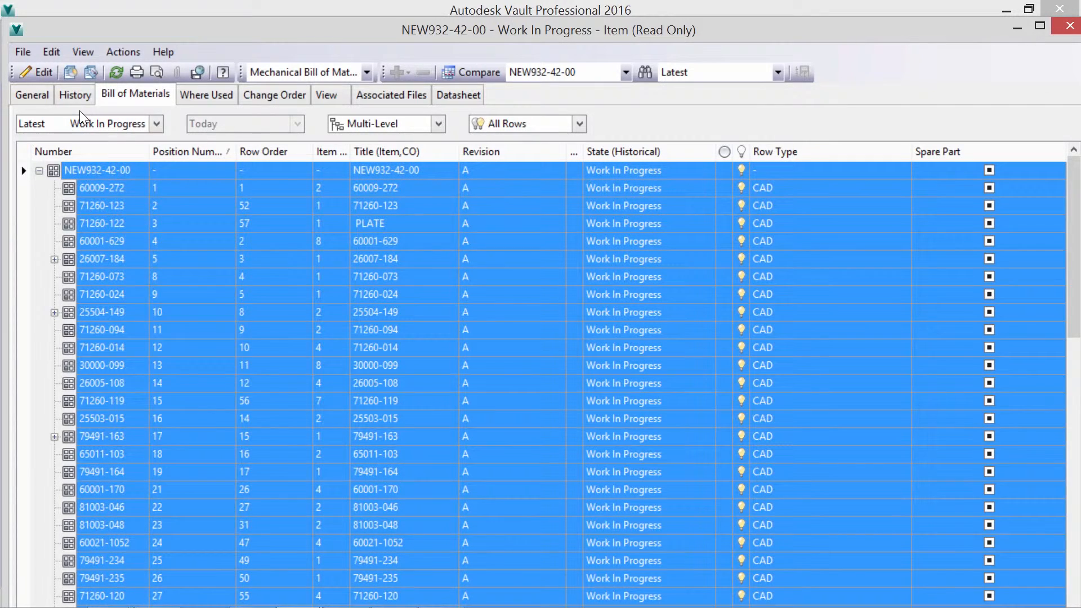
{"action": "right_click", "coordinate": [120, 167]}
{"action": "left_click", "coordinate": [180, 388]}
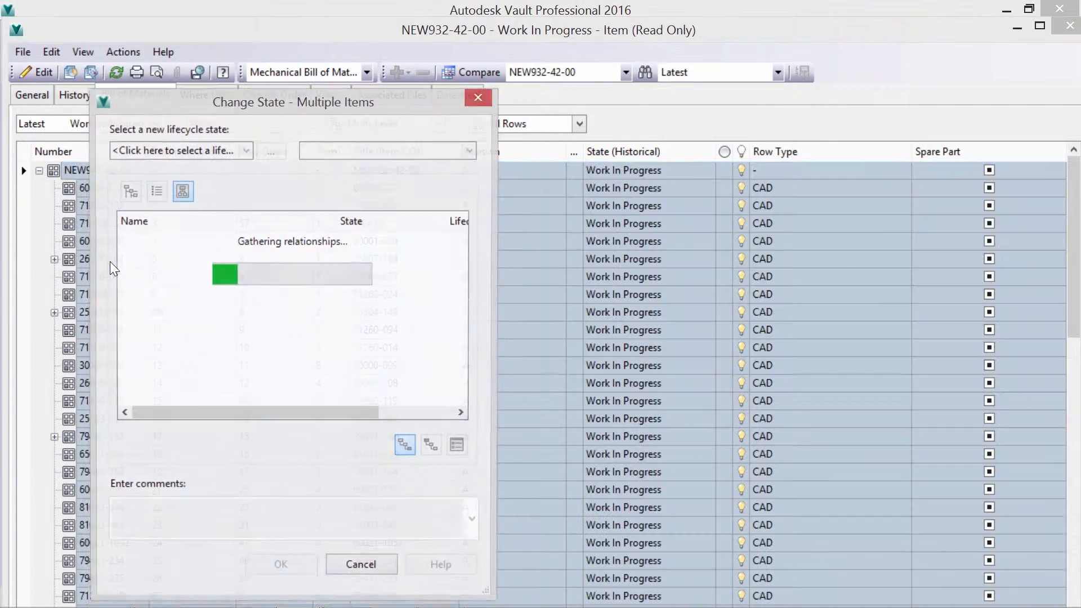
{"action": "left_click", "coordinate": [336, 151]}
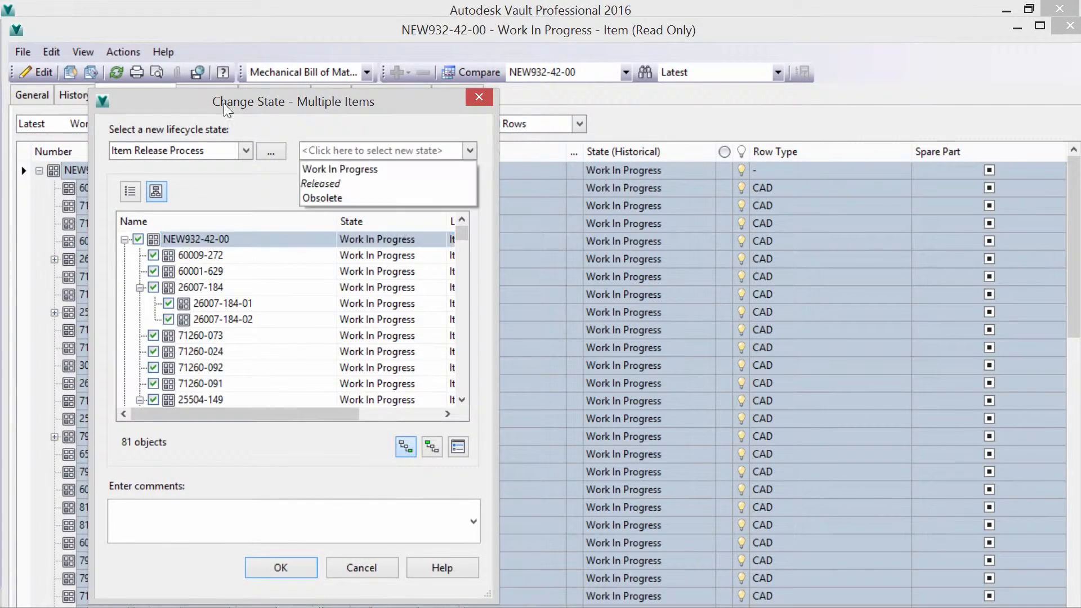
{"action": "left_click", "coordinate": [335, 183]}
{"action": "left_click", "coordinate": [263, 511]}
{"action": "type", "text": "Relea"}
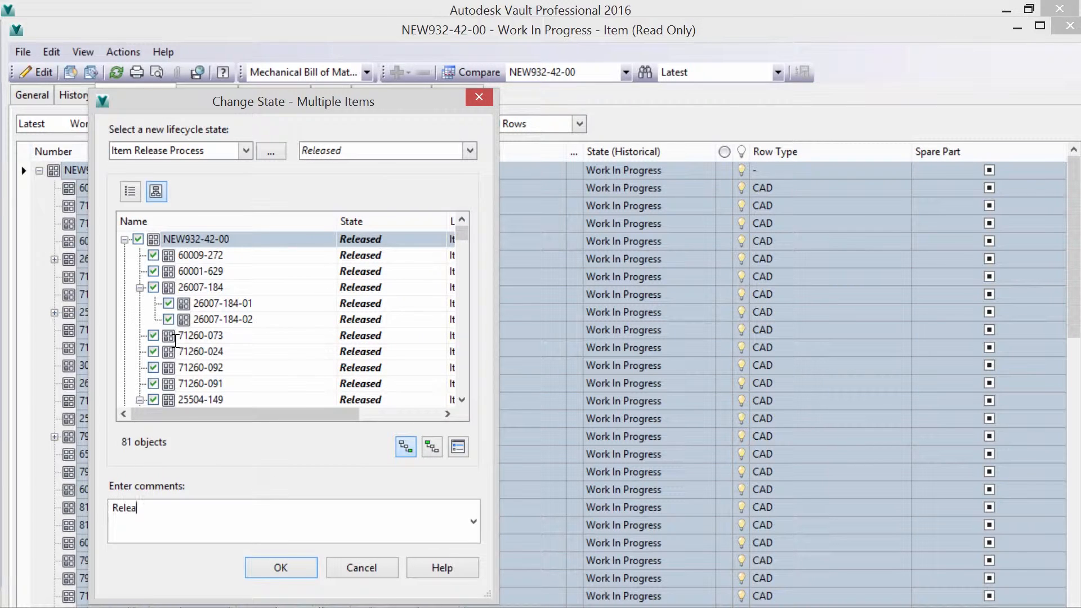
{"action": "type", "text": "se Assembly."}
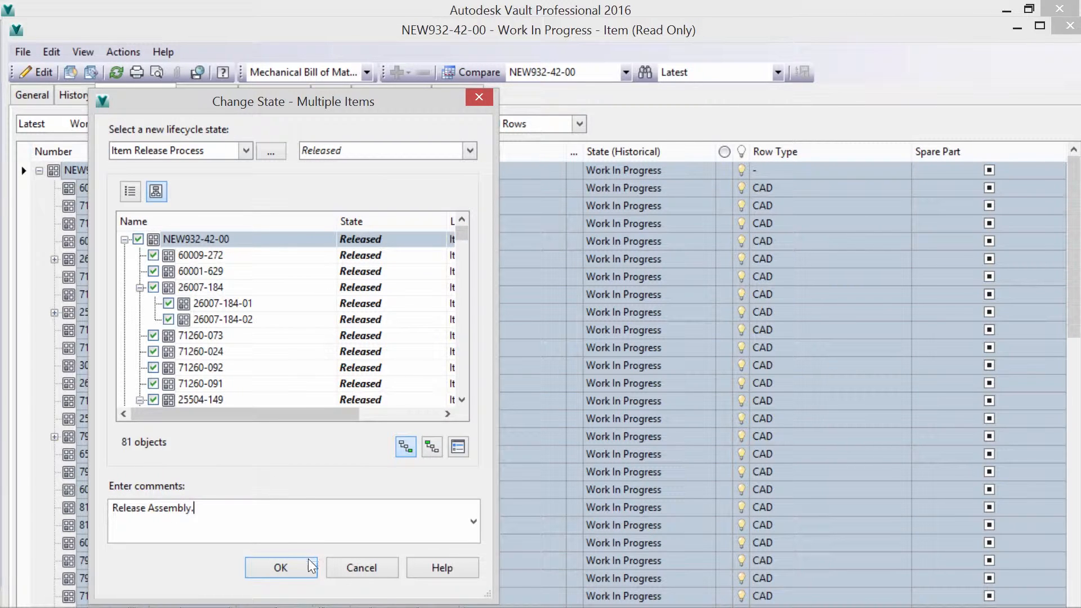
{"action": "key", "text": "Return"}
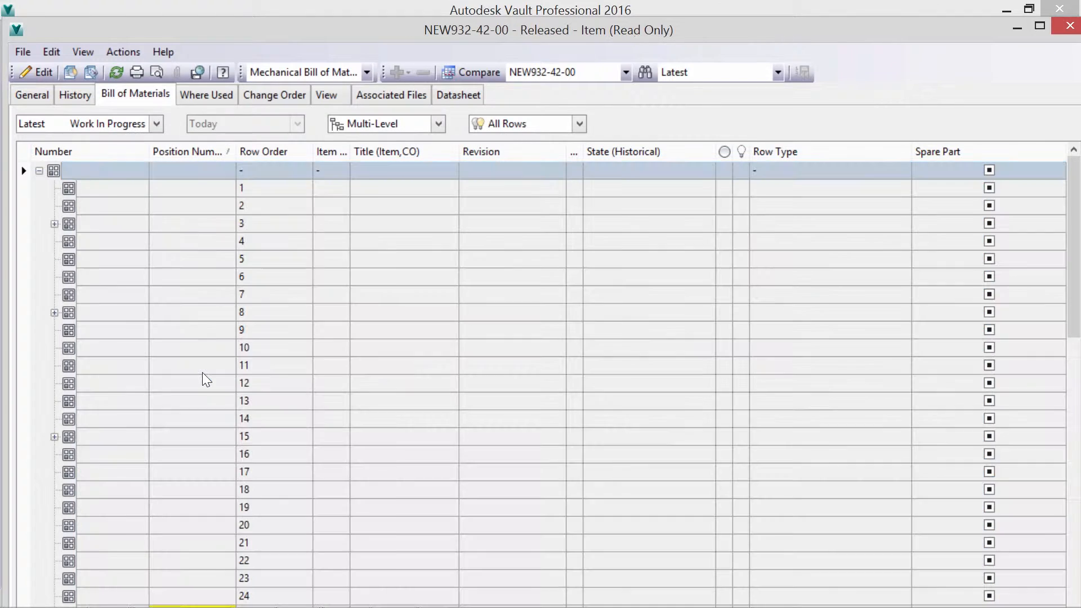